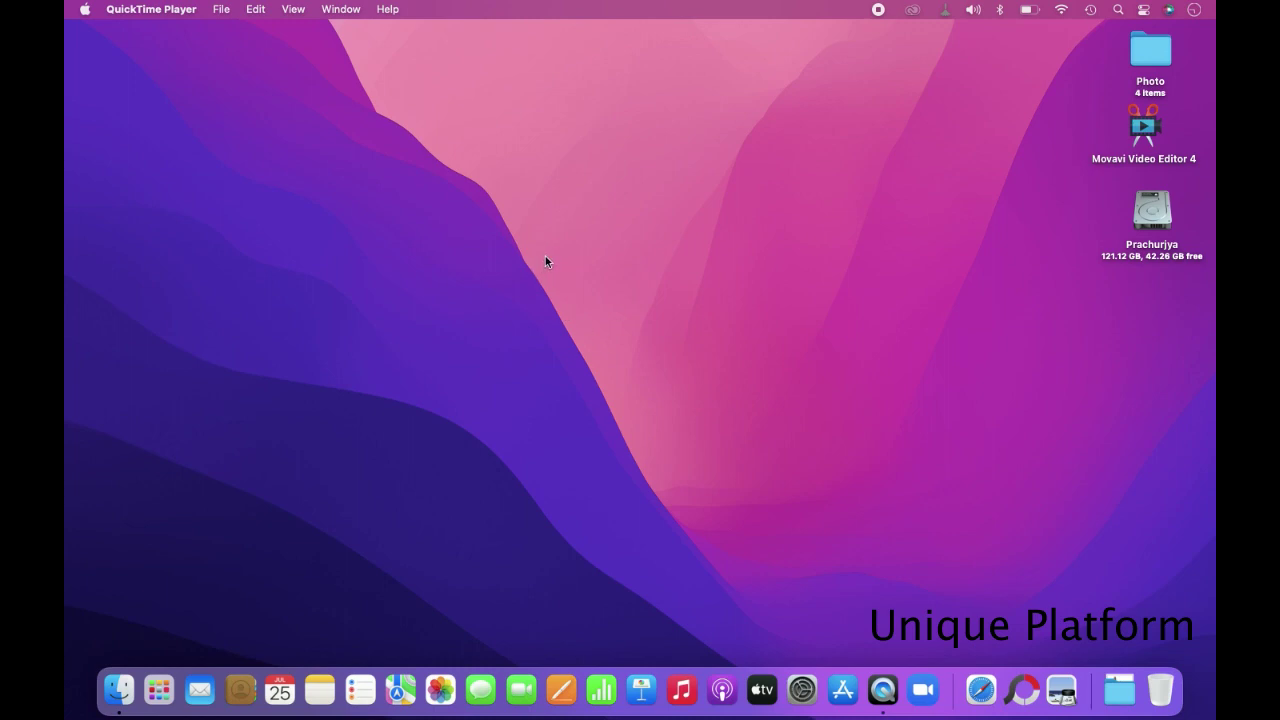
- Launch Safari, make its window full screen, and load google.com
left_click(981, 689)
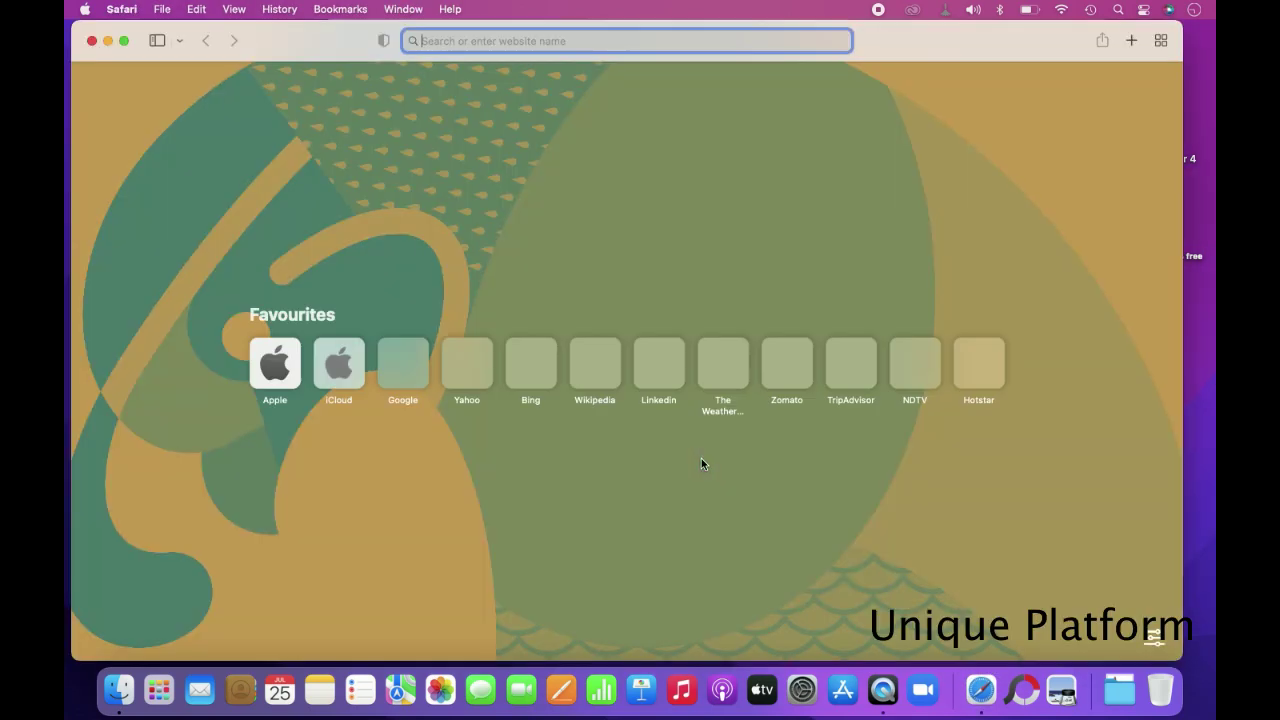
left_click(124, 42)
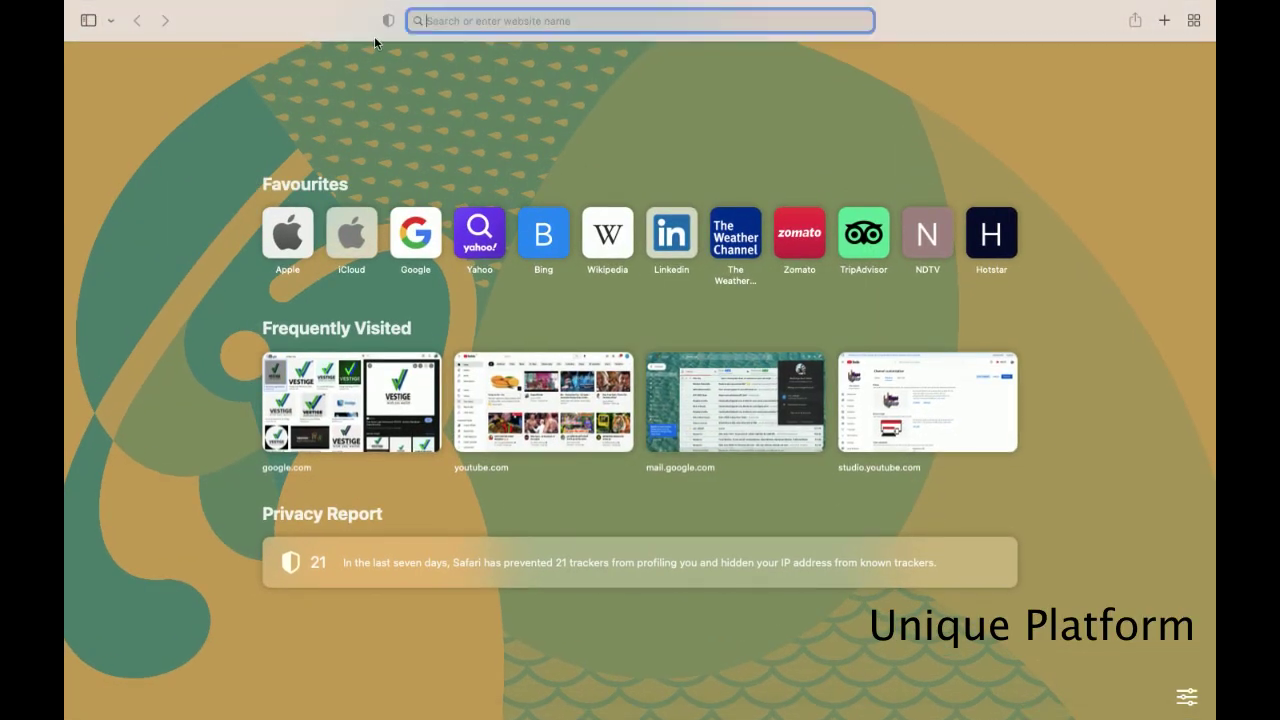
type("google.com")
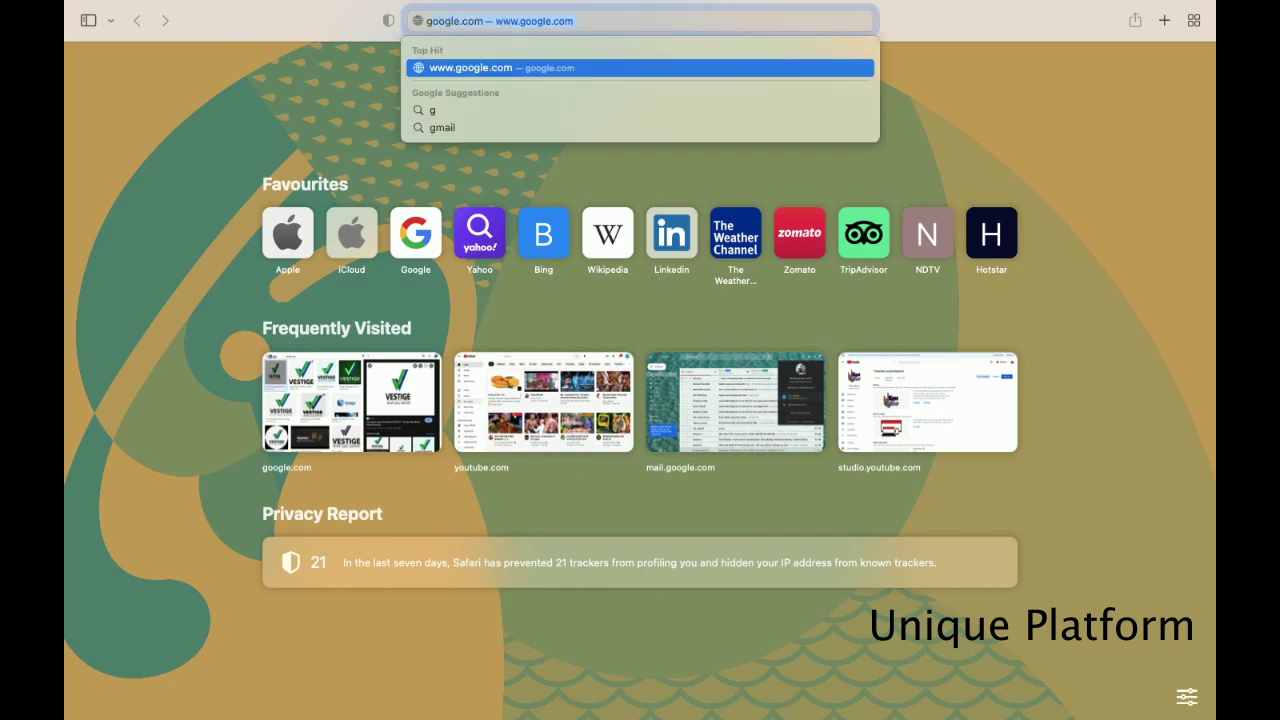
key("Return")
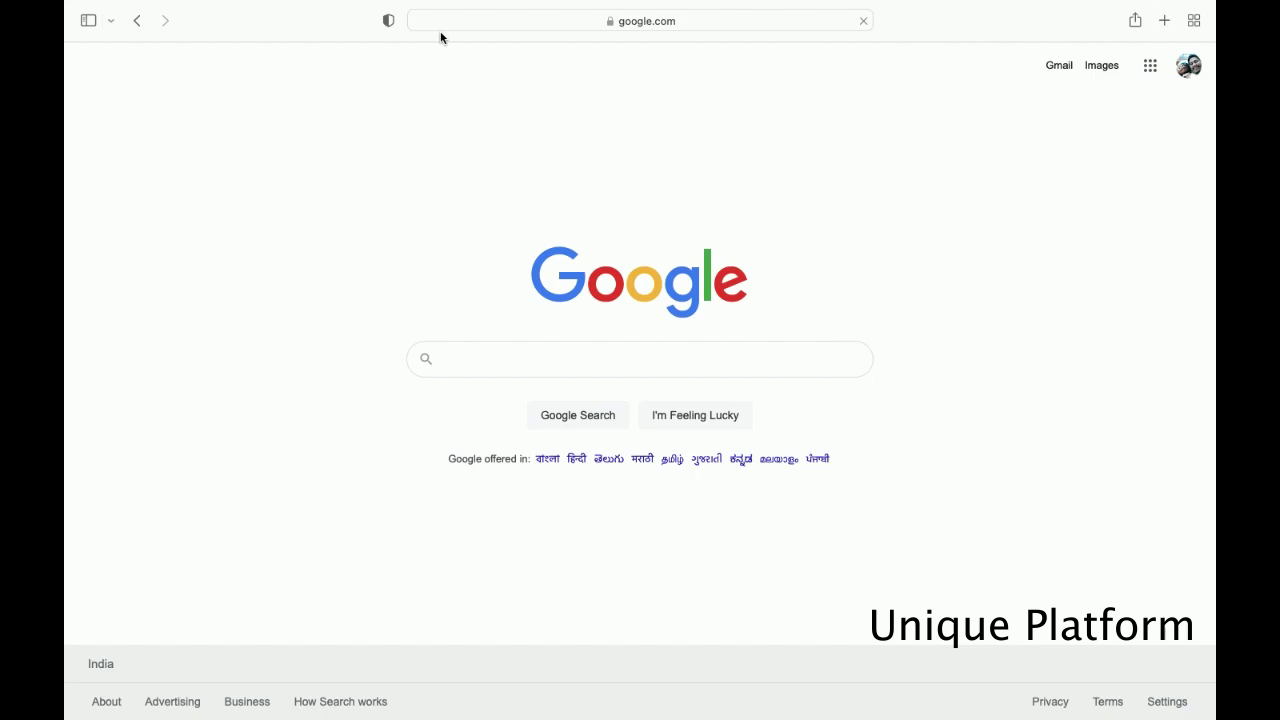
- Search Google for 'pmkisan. gov. in' by picking the autocomplete suggestion
type("pmk")
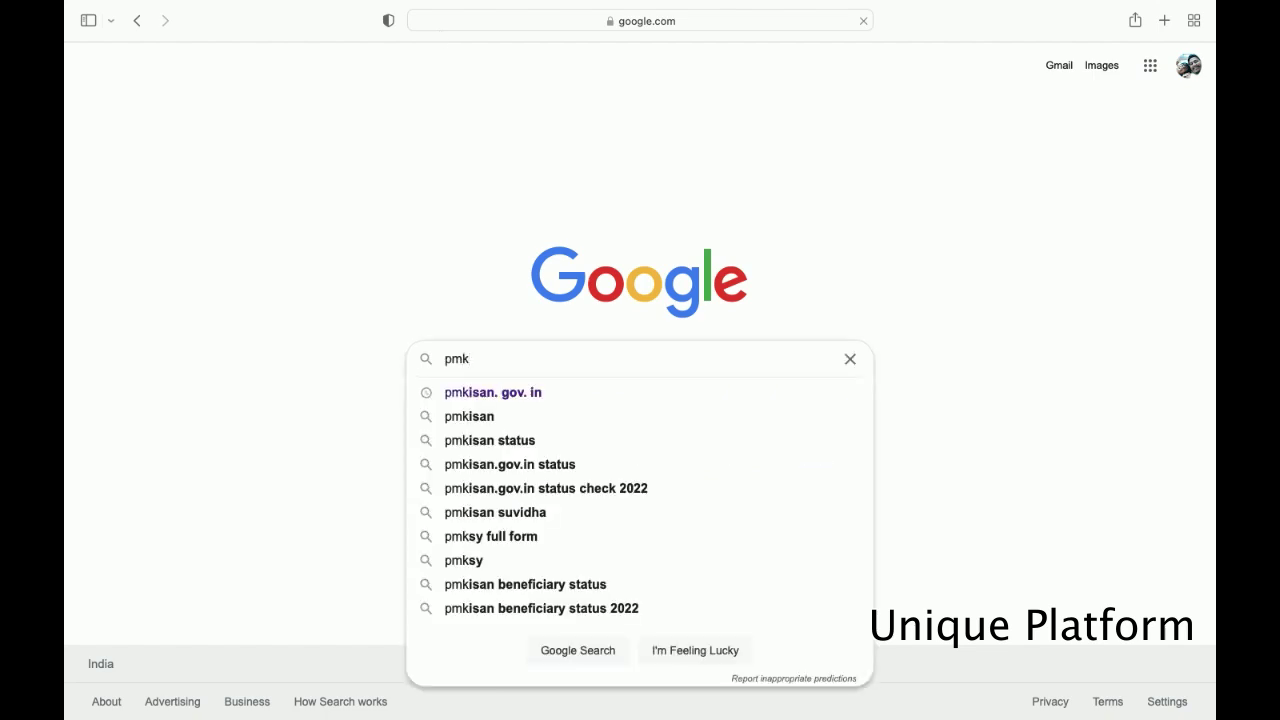
left_click(497, 395)
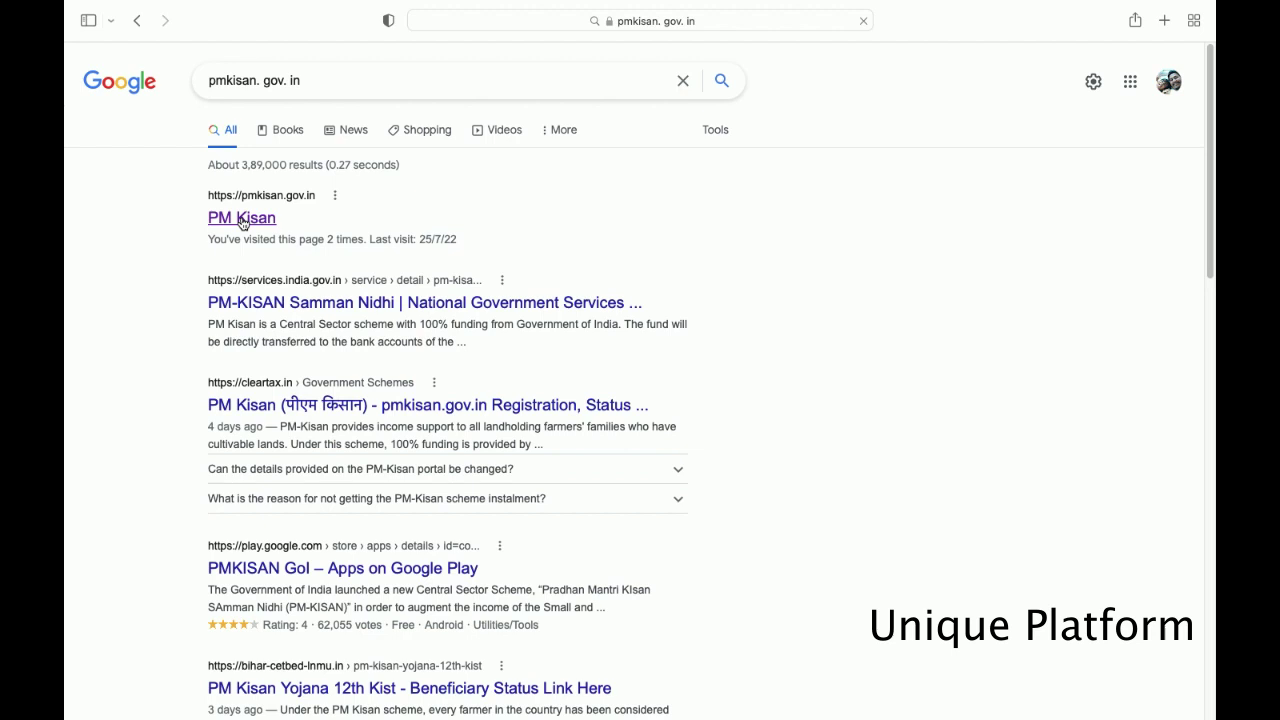
- Open pmkisan.gov.in and scroll through its Statistics, Payment Success map and Farmers Corner tiles
left_click(242, 220)
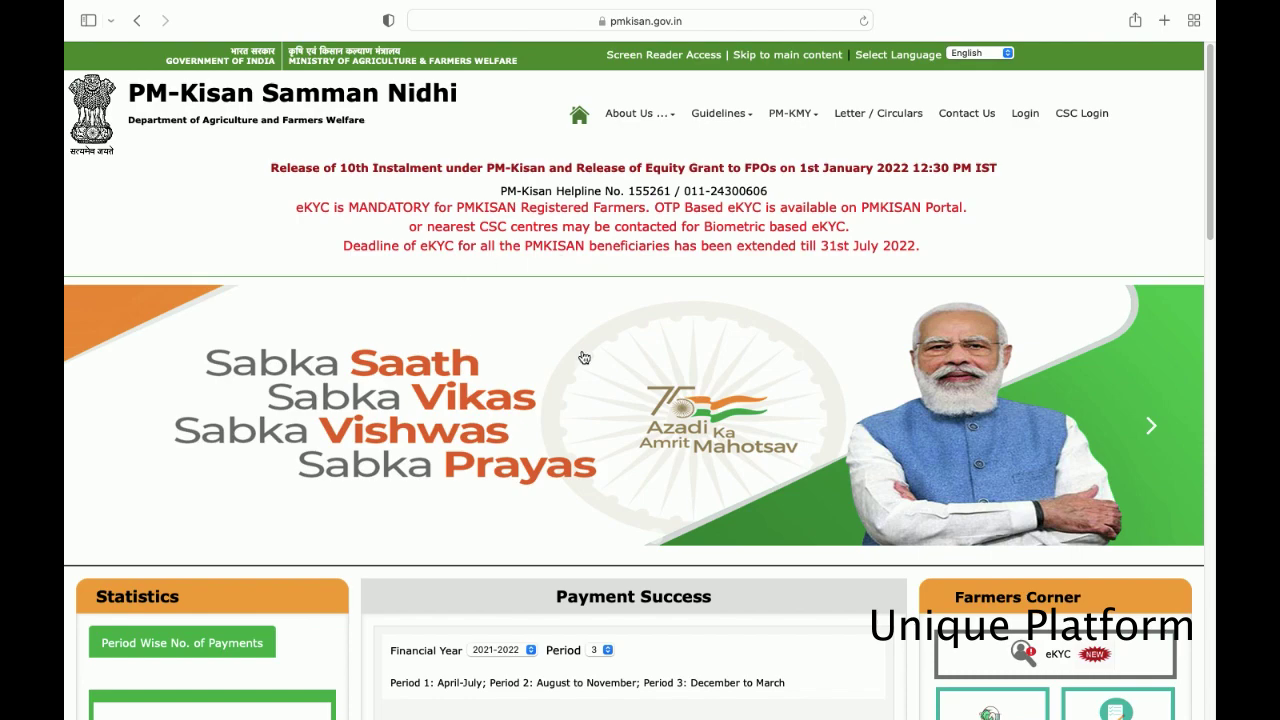
scroll(604, 357, "down", 2)
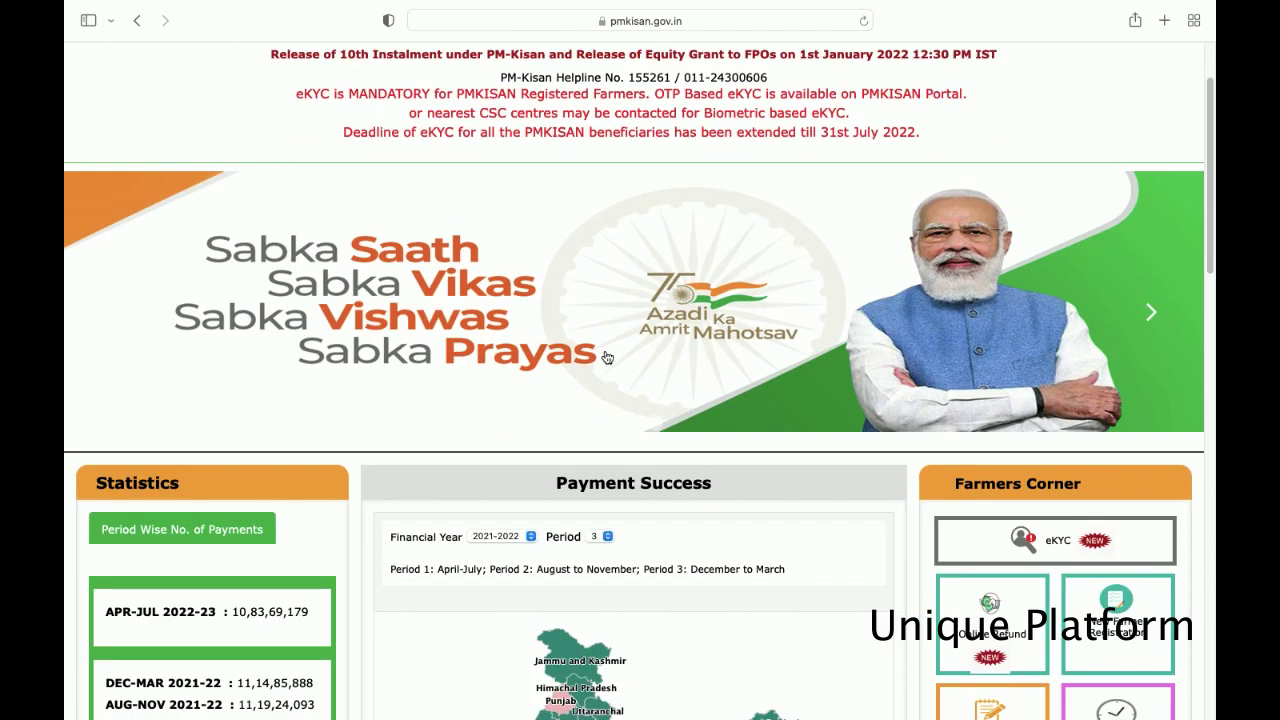
scroll(606, 357, "down", 5)
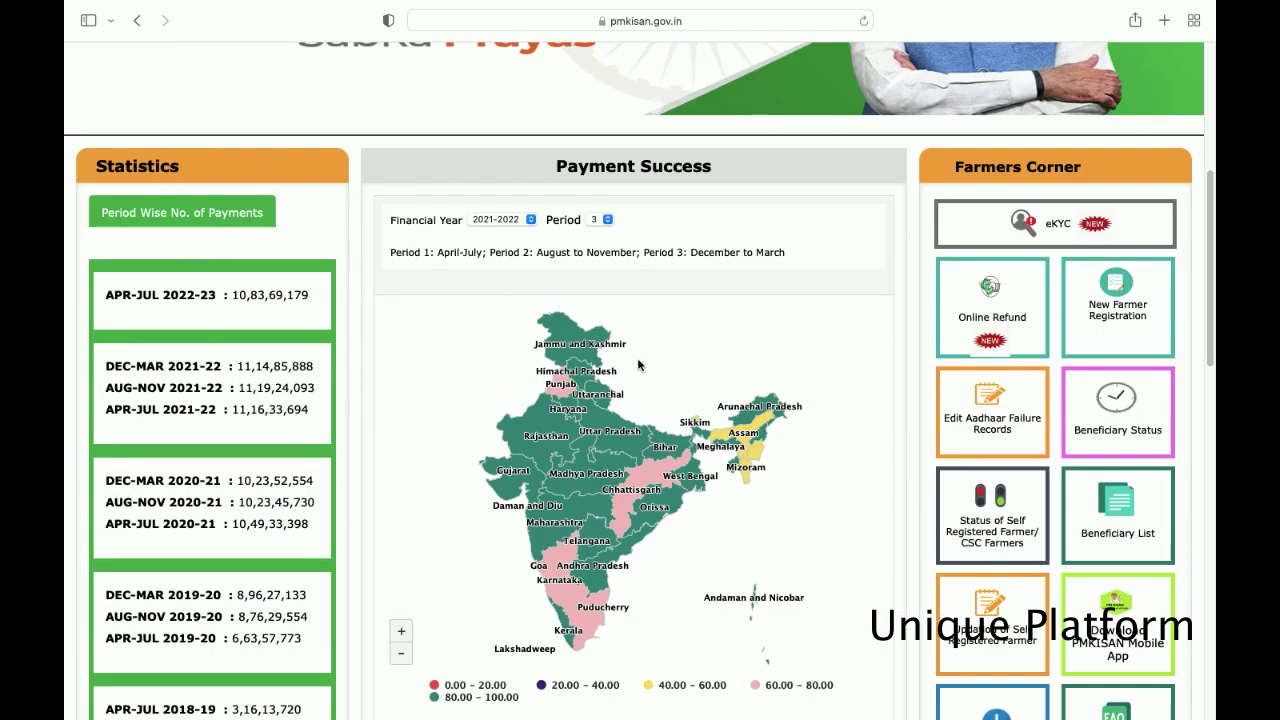
scroll(637, 359, "up", 2)
scroll(415, 84, "up", 7)
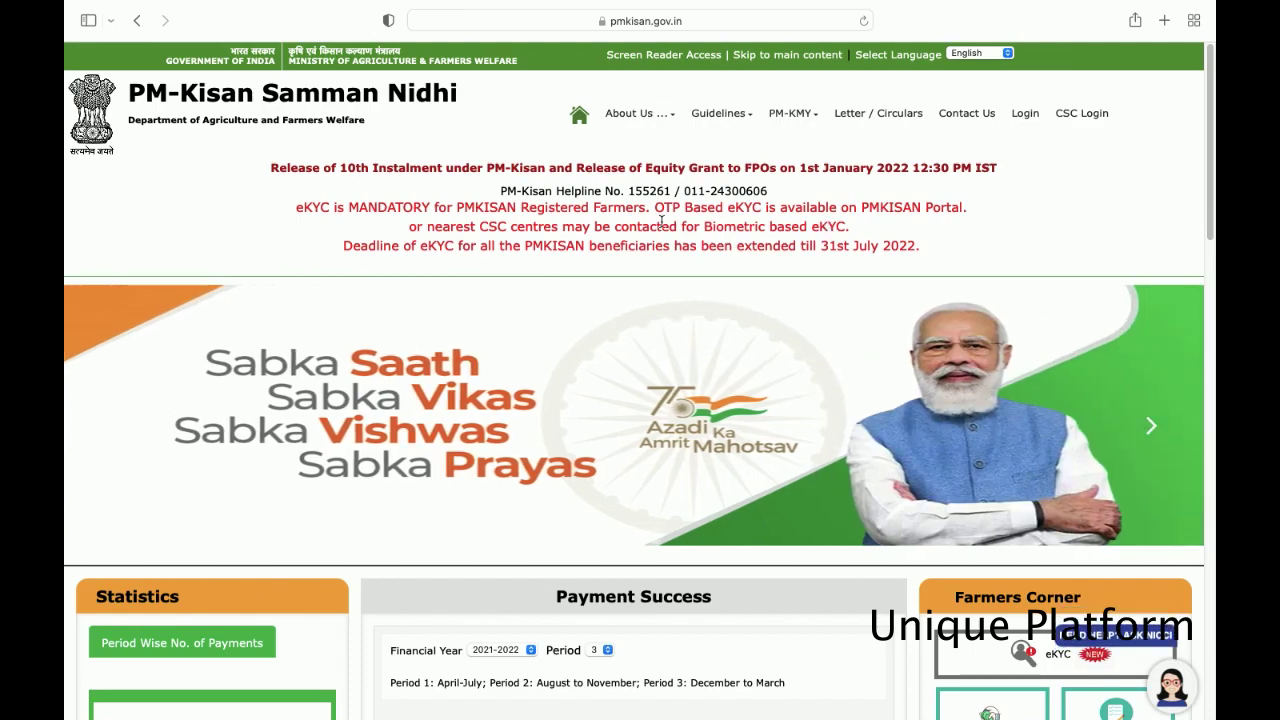
scroll(650, 230, "down", 10)
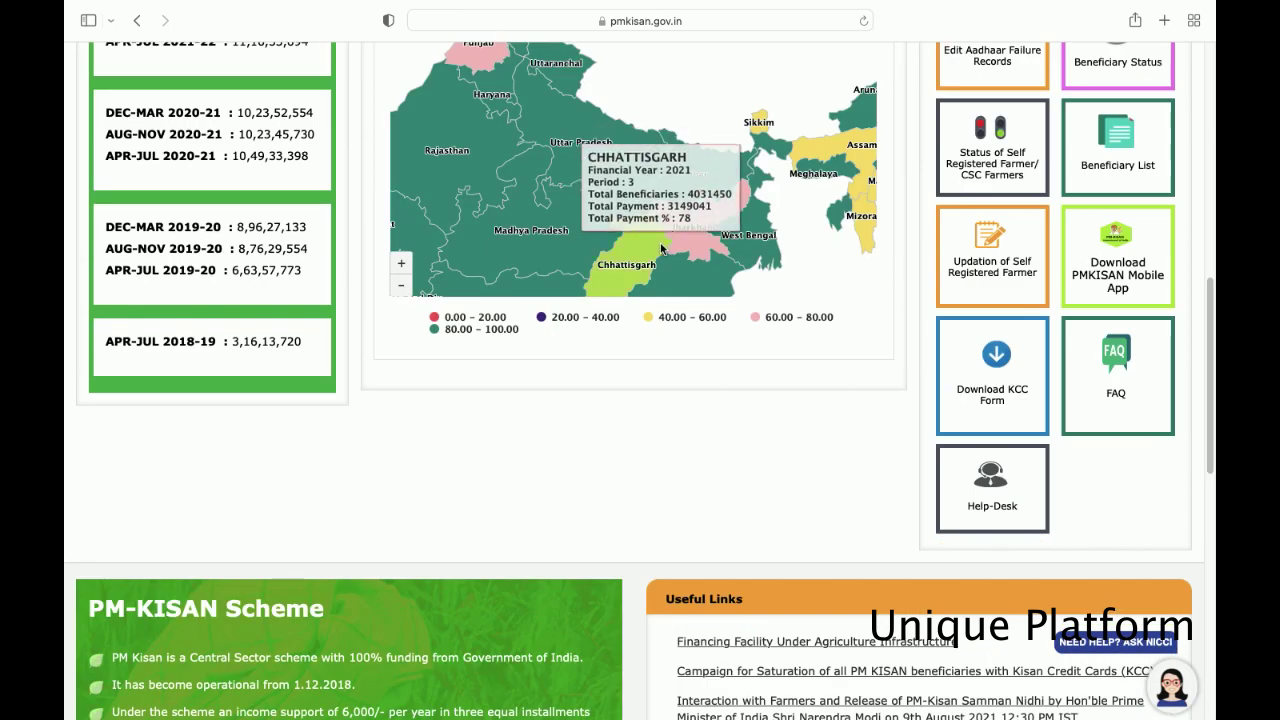
scroll(1117, 380, "up", 1)
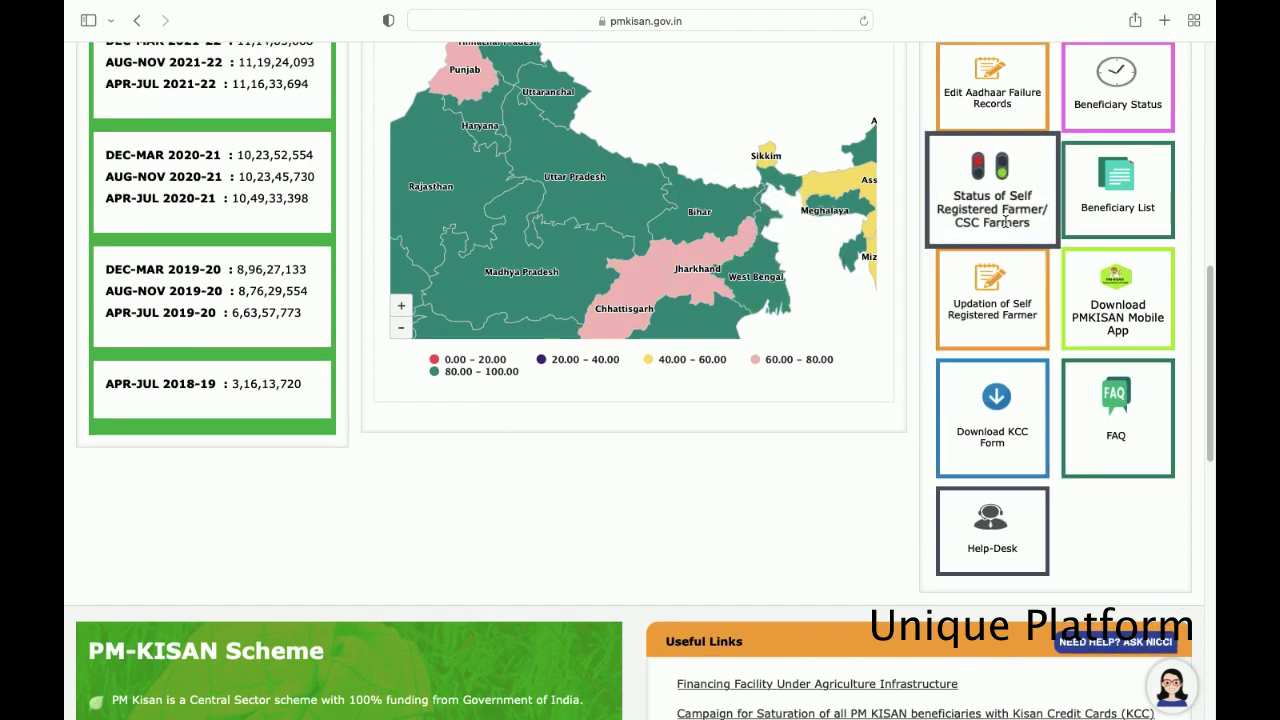
scroll(922, 220, "up", 10)
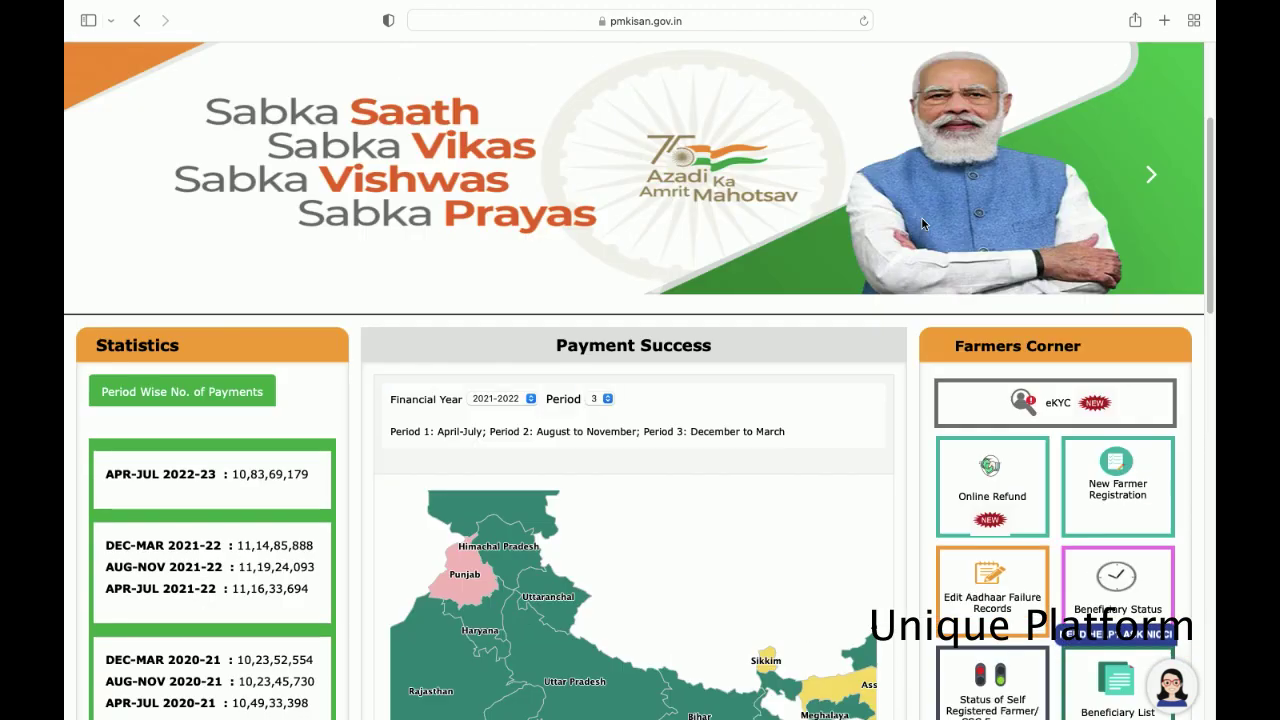
scroll(950, 340, "down", 1)
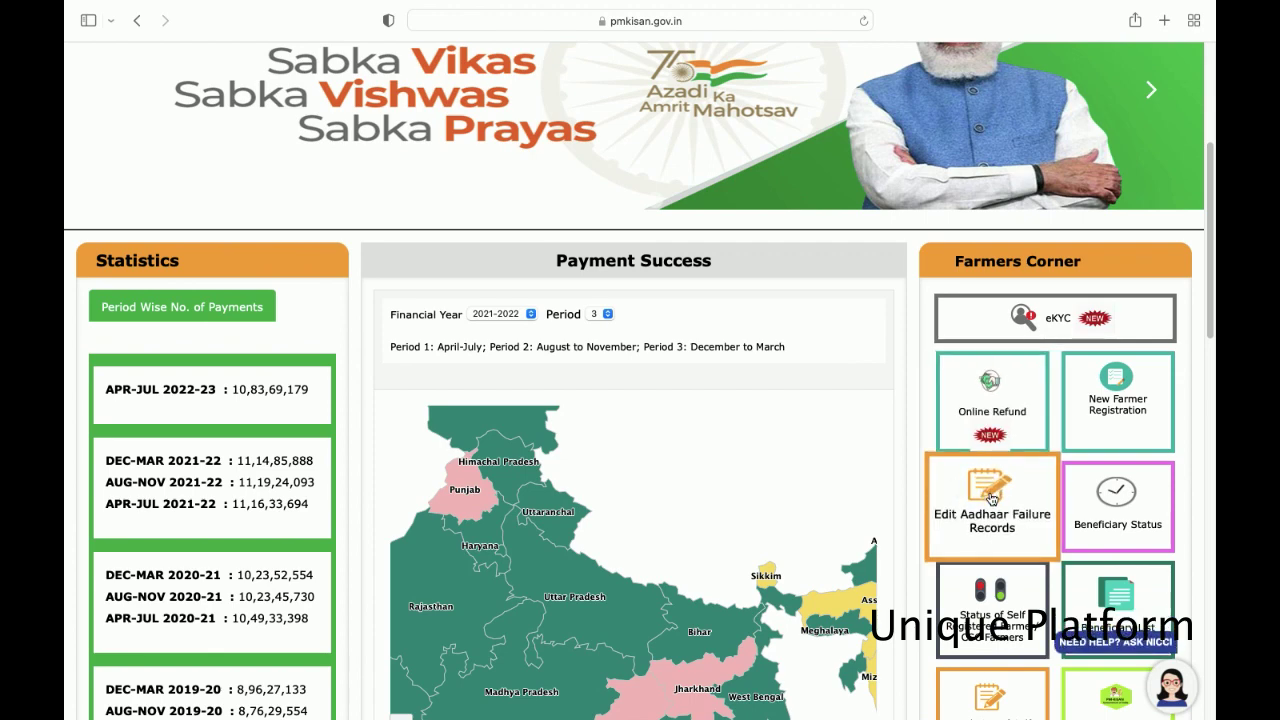
- Open Edit Aadhaar Failure Records, search by account number, and paste the farmer's account number
left_click(988, 497)
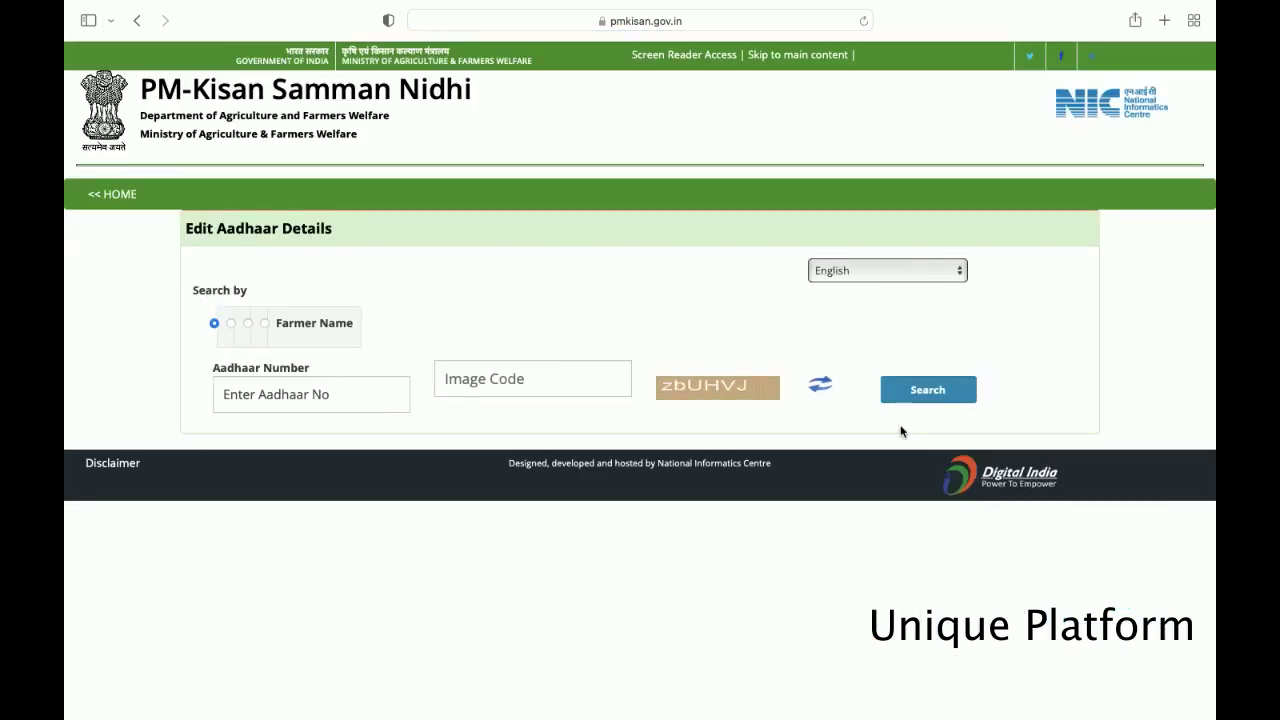
left_click(232, 323)
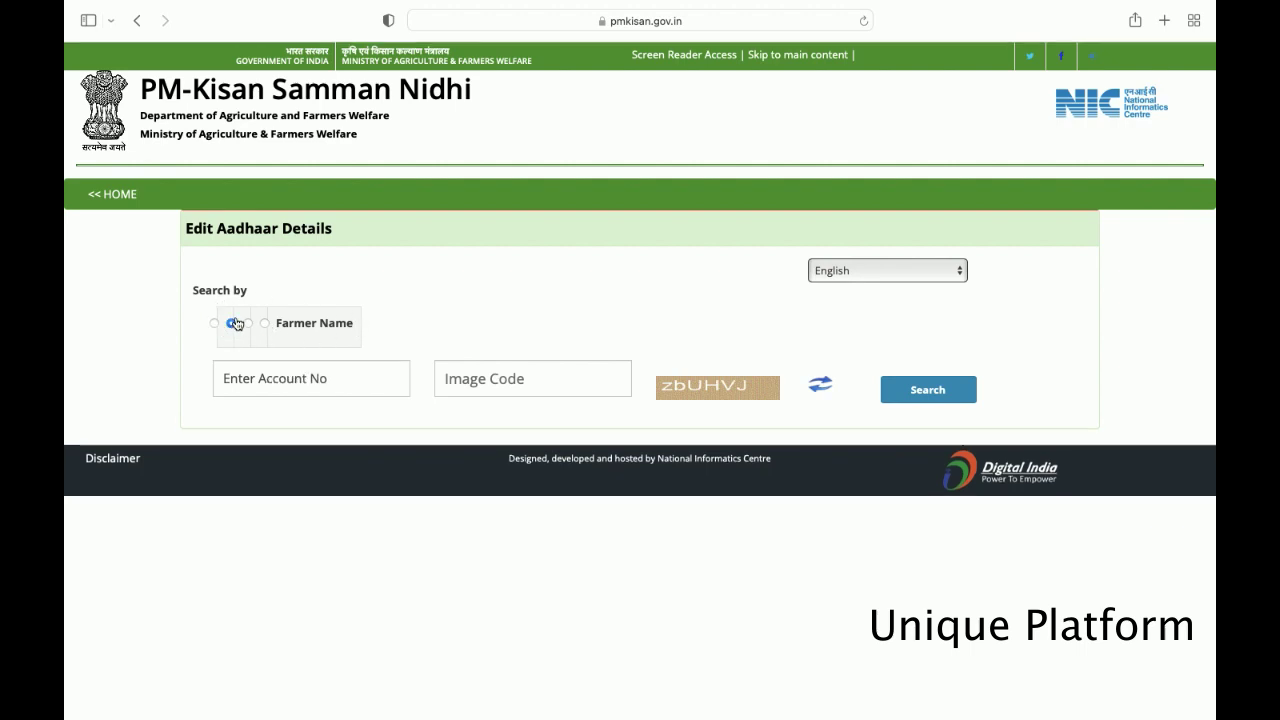
left_click(254, 384)
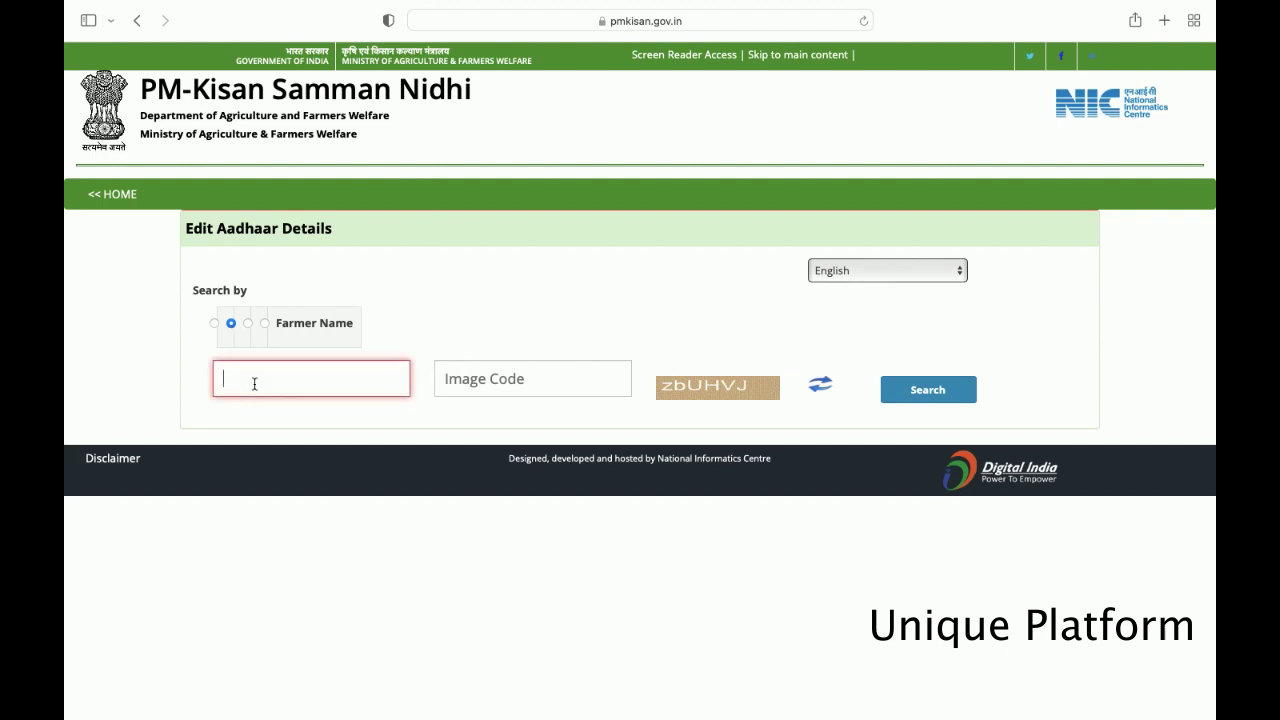
key("super+v")
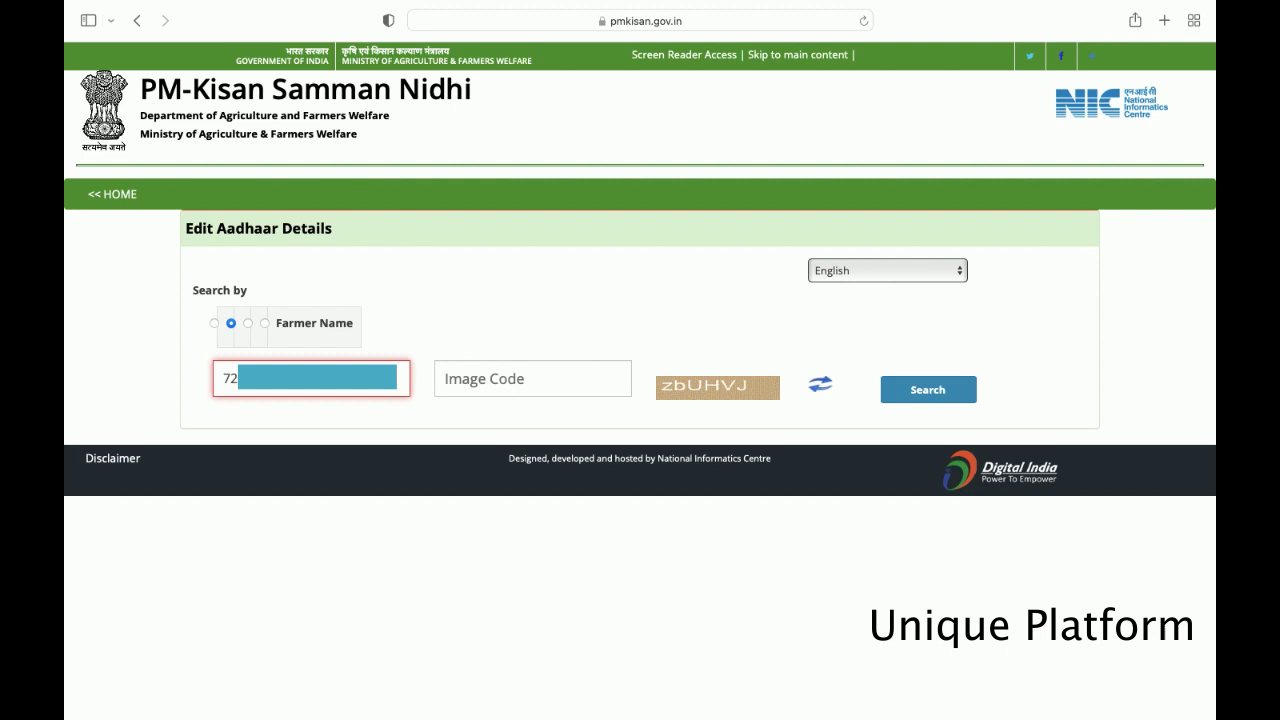
- Enter the image code and run the search, returning the matching farmer's record
left_click(489, 384)
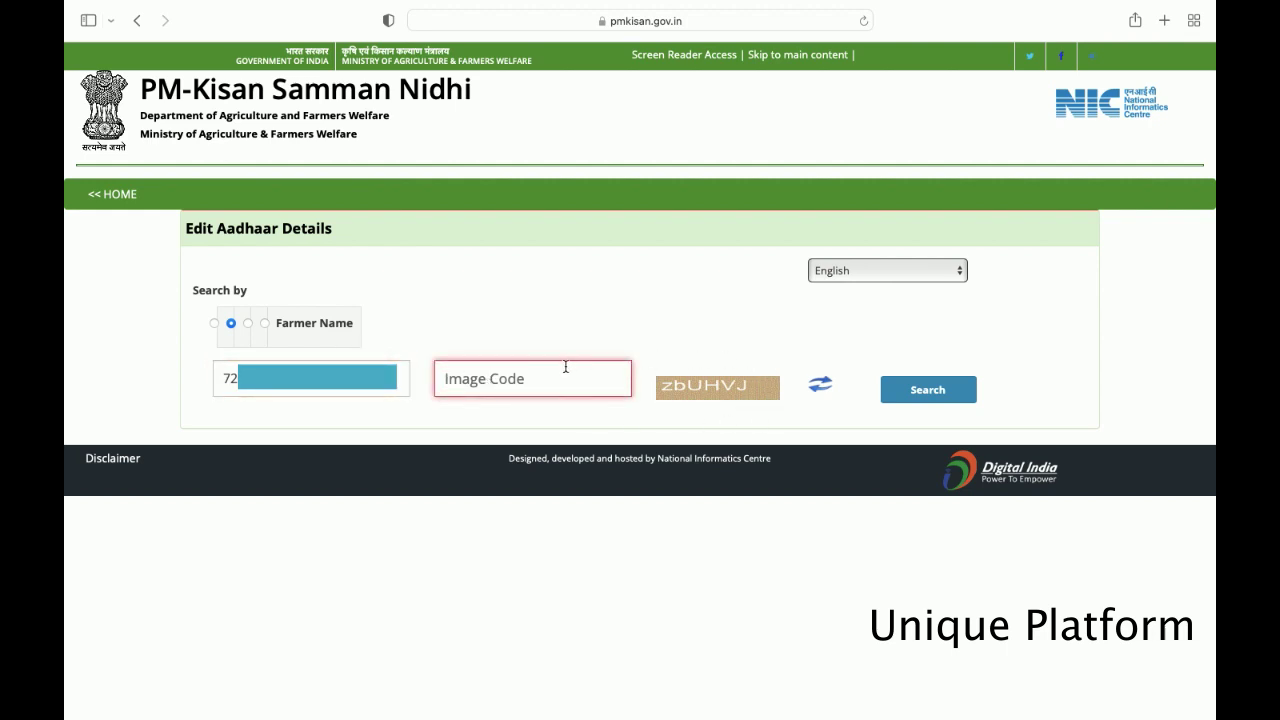
type("zbu")
key("BackSpace")
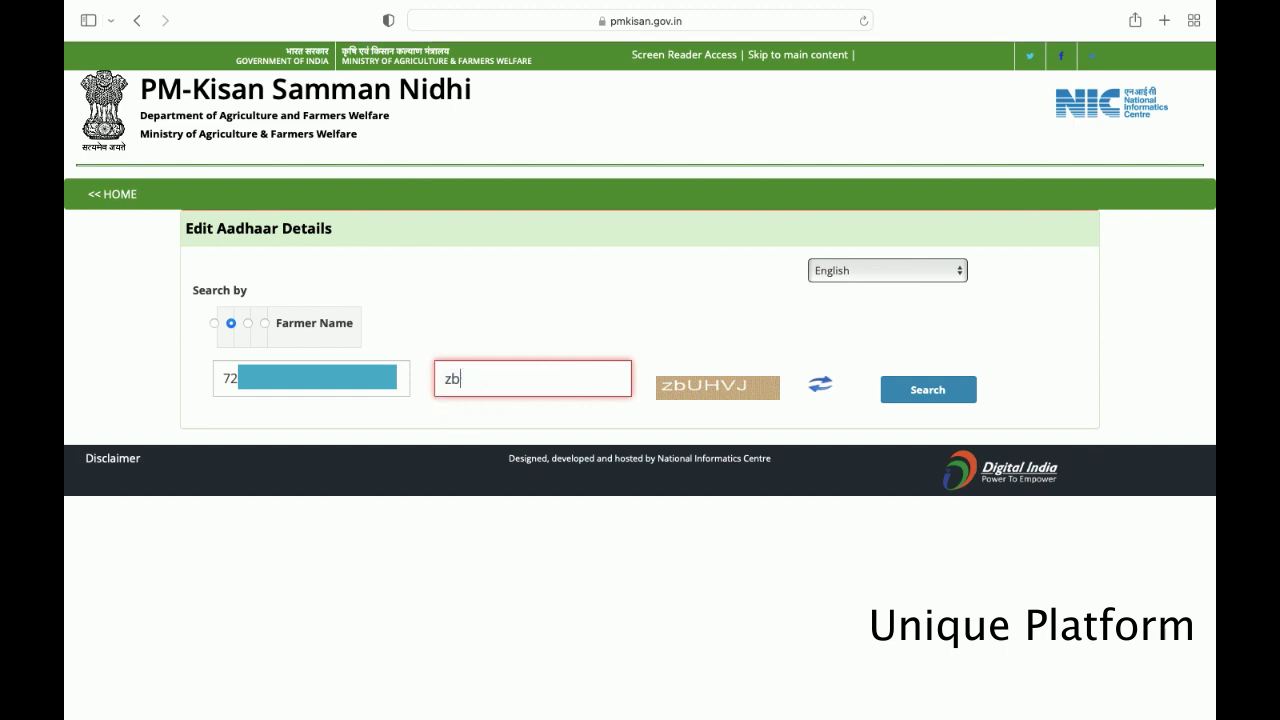
type("UHVJ")
left_click(926, 394)
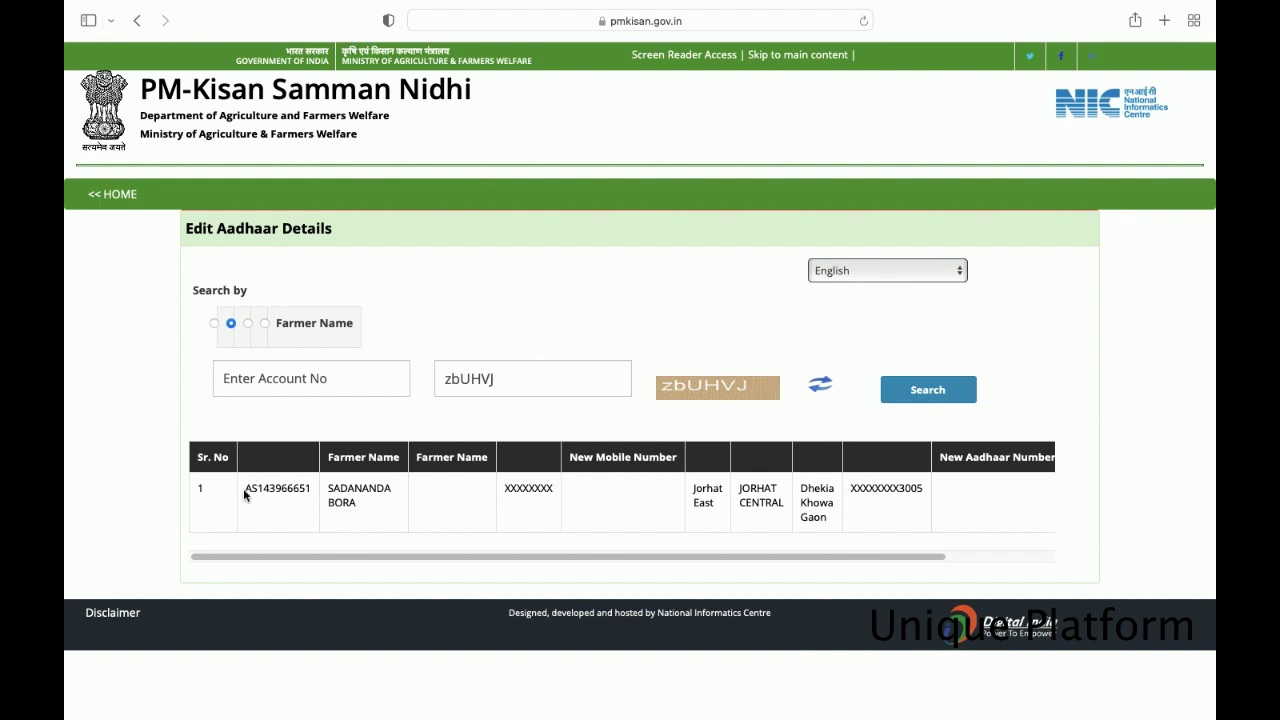
mouse_move(244, 488)
left_mouse_down()
mouse_move(312, 489)
mouse_move(245, 489)
left_mouse_up()
left_click(314, 489)
- Go back to the portal home page and open the Beneficiary Status tile
left_click(118, 202)
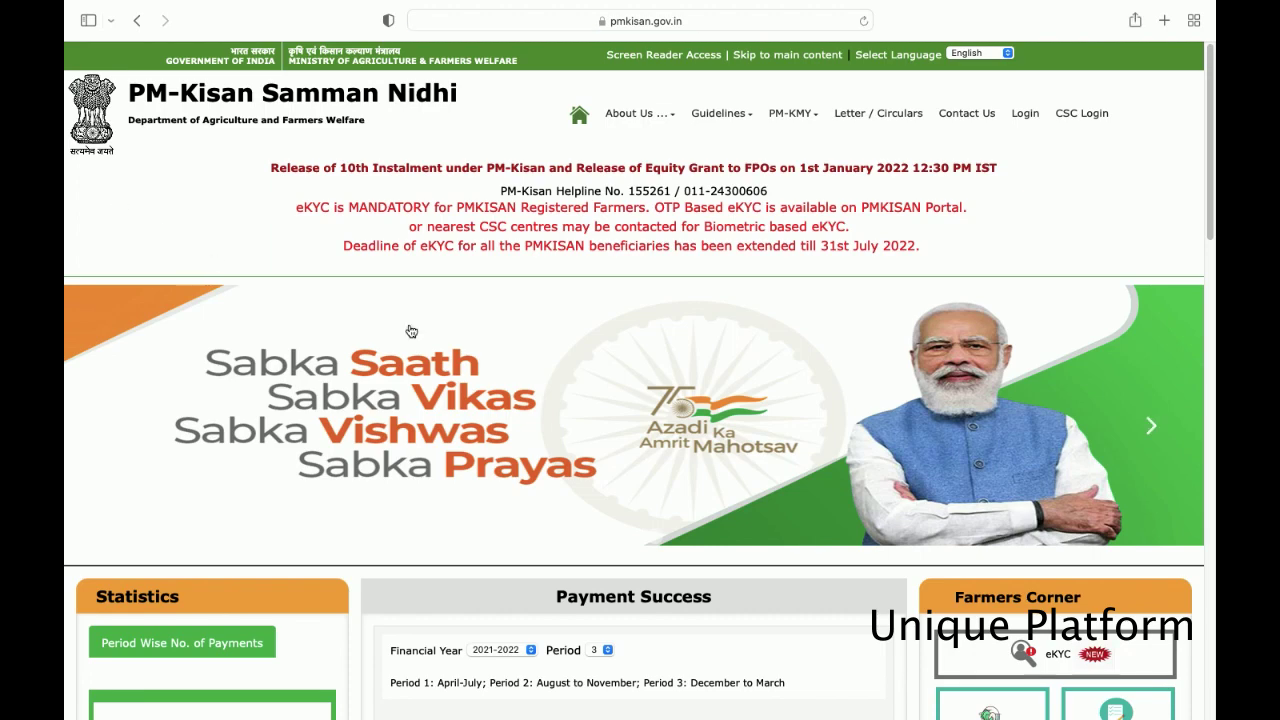
scroll(410, 330, "down", 1)
scroll(410, 330, "down", 4)
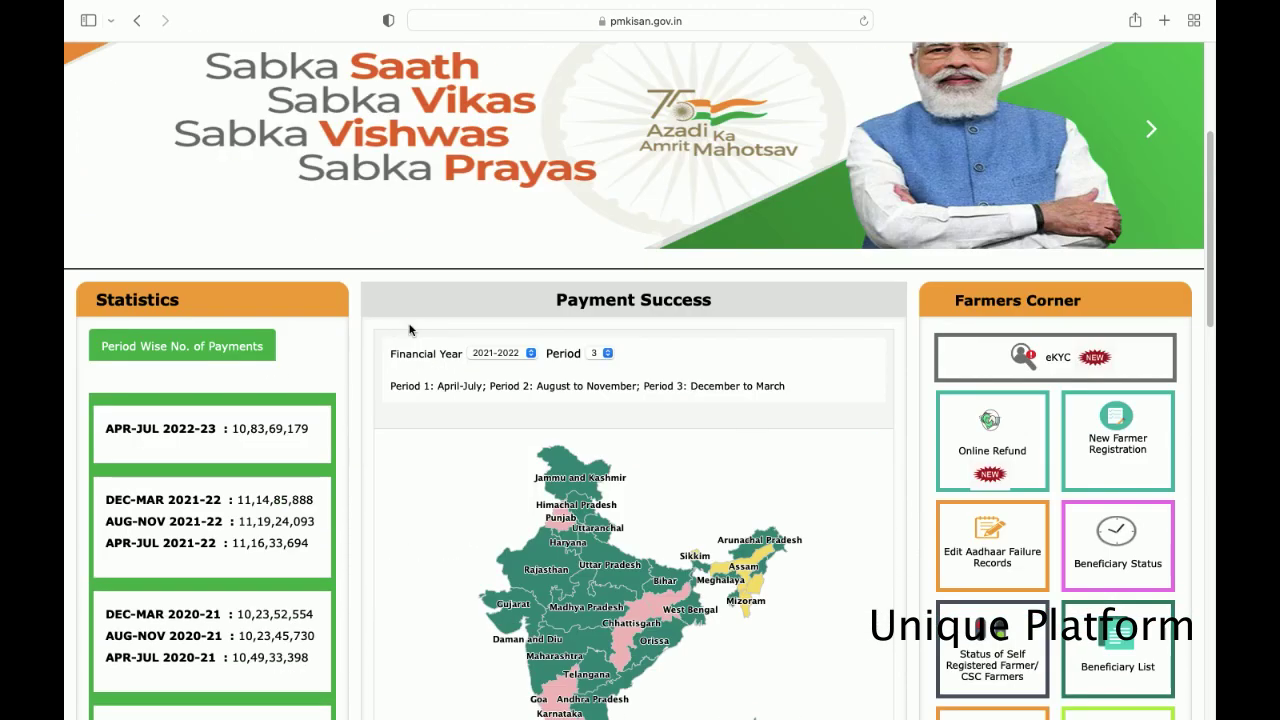
scroll(409, 330, "down", 4)
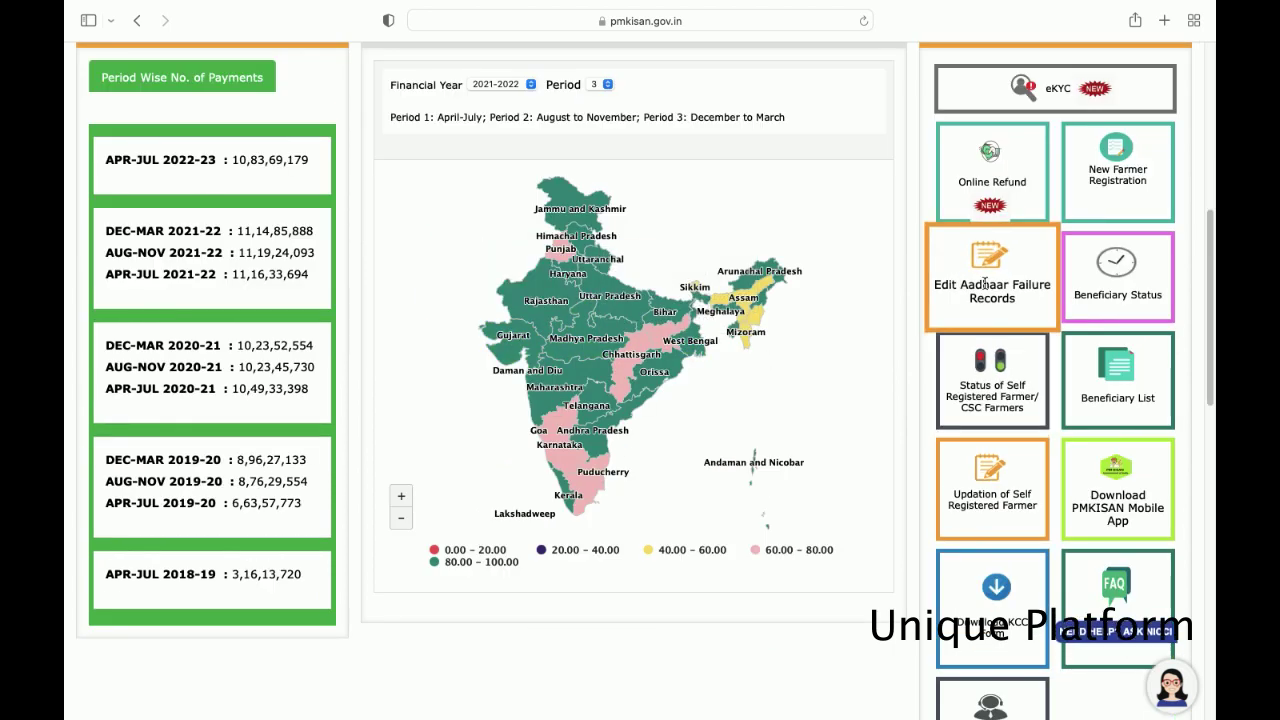
left_click(1116, 276)
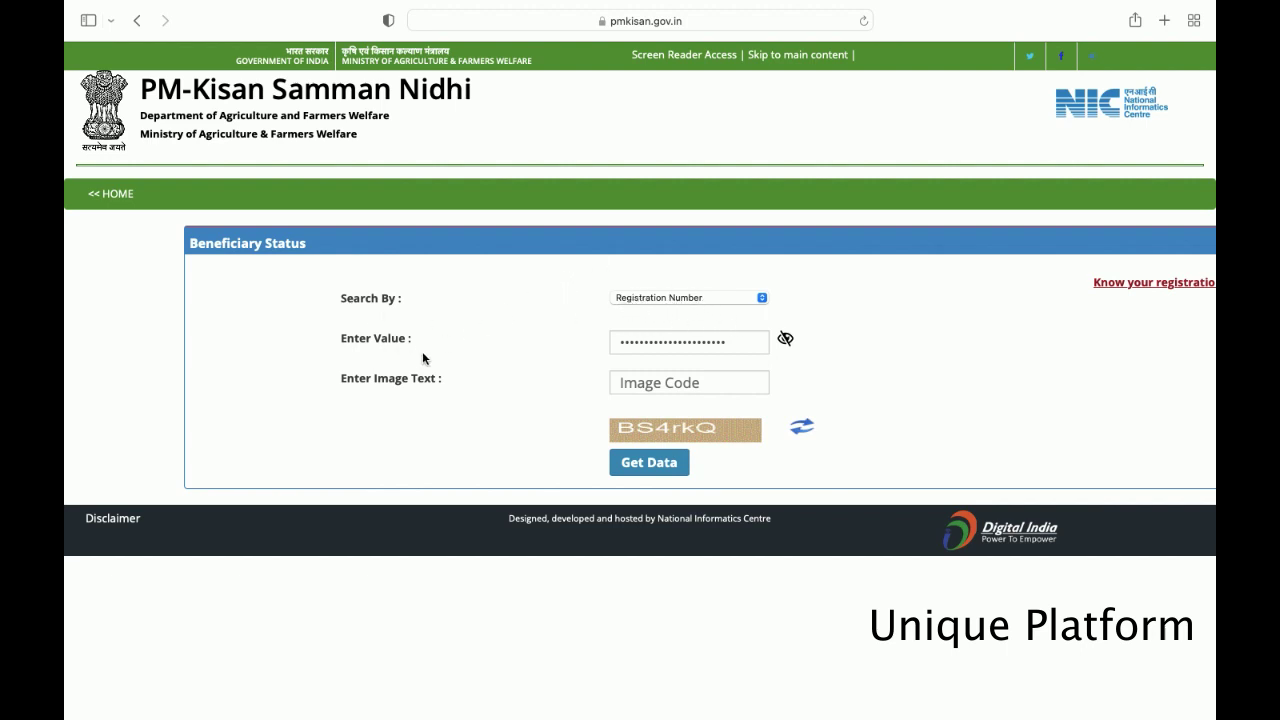
- Paste the registration number, enter image code BS4, and submit with Get Data
left_click(674, 346)
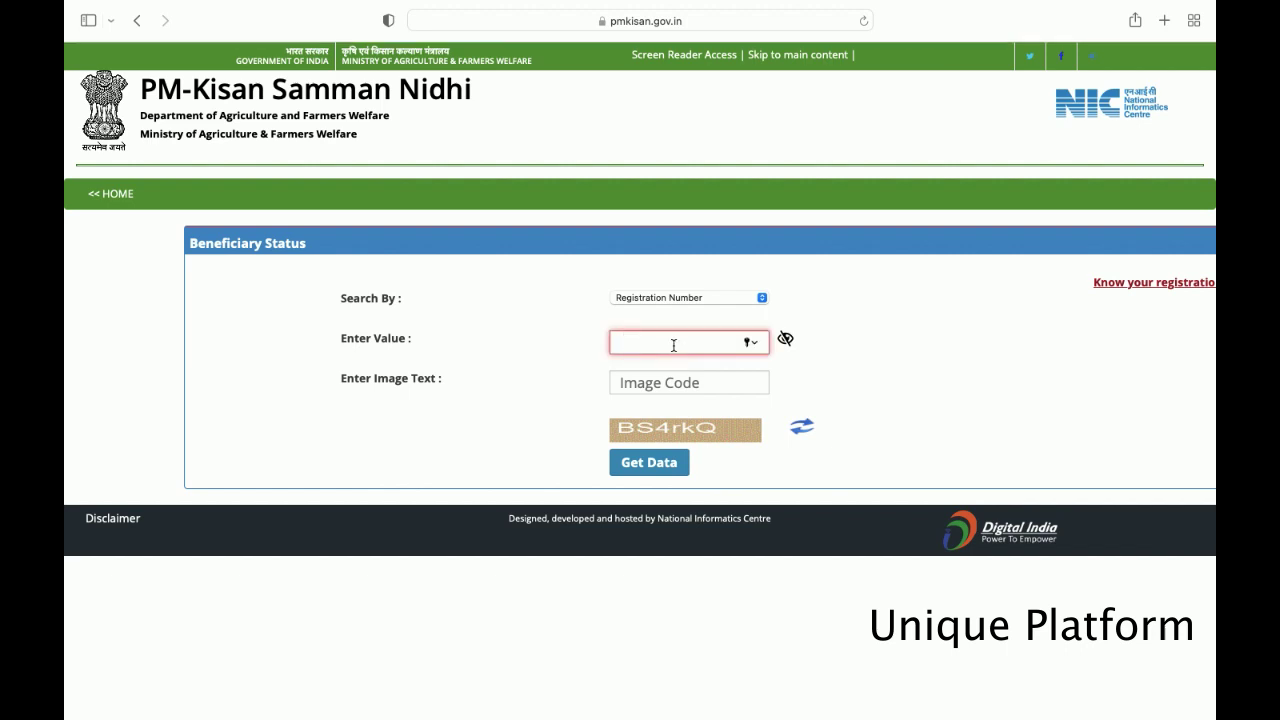
key("super+v")
left_click(637, 385)
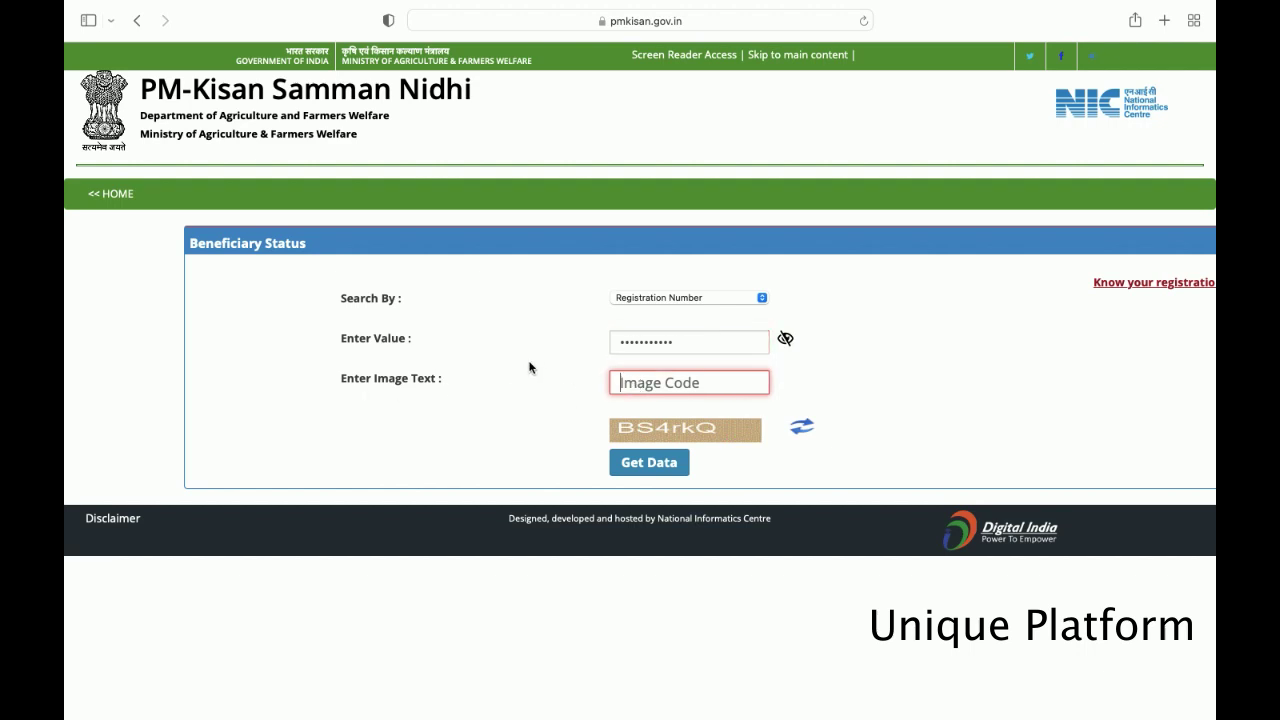
type("BS4rkQ")
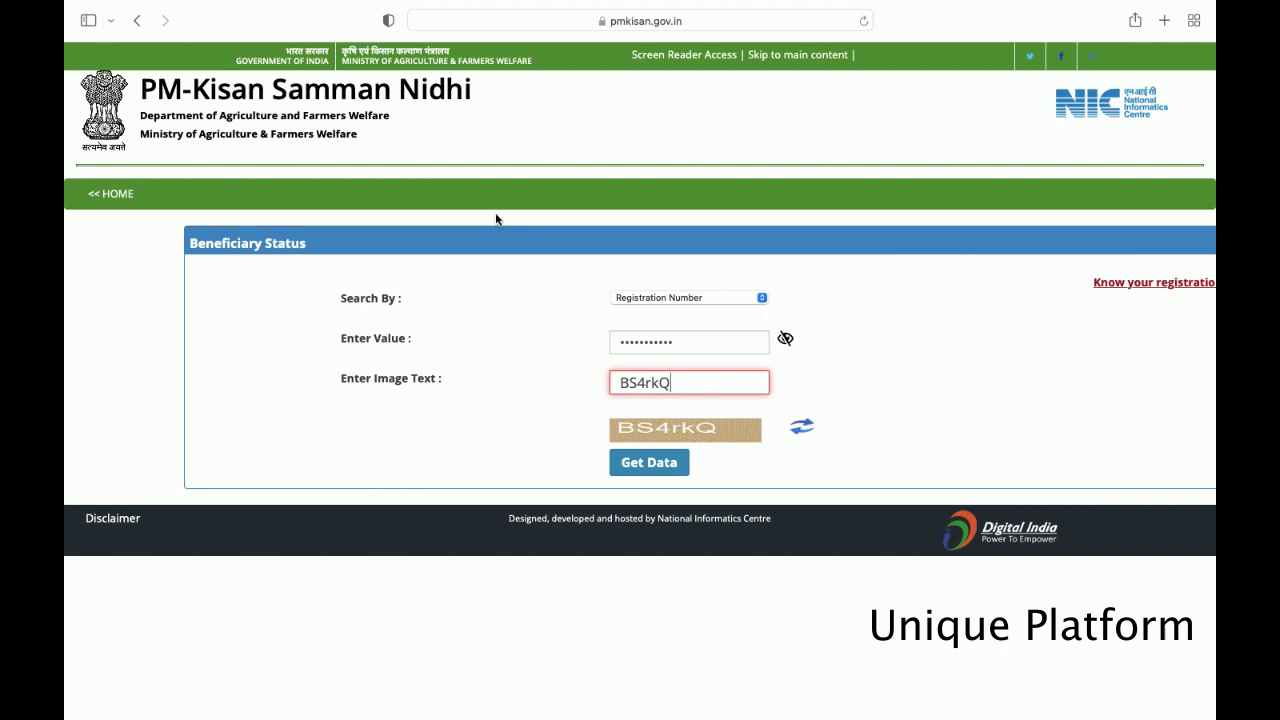
left_click(647, 466)
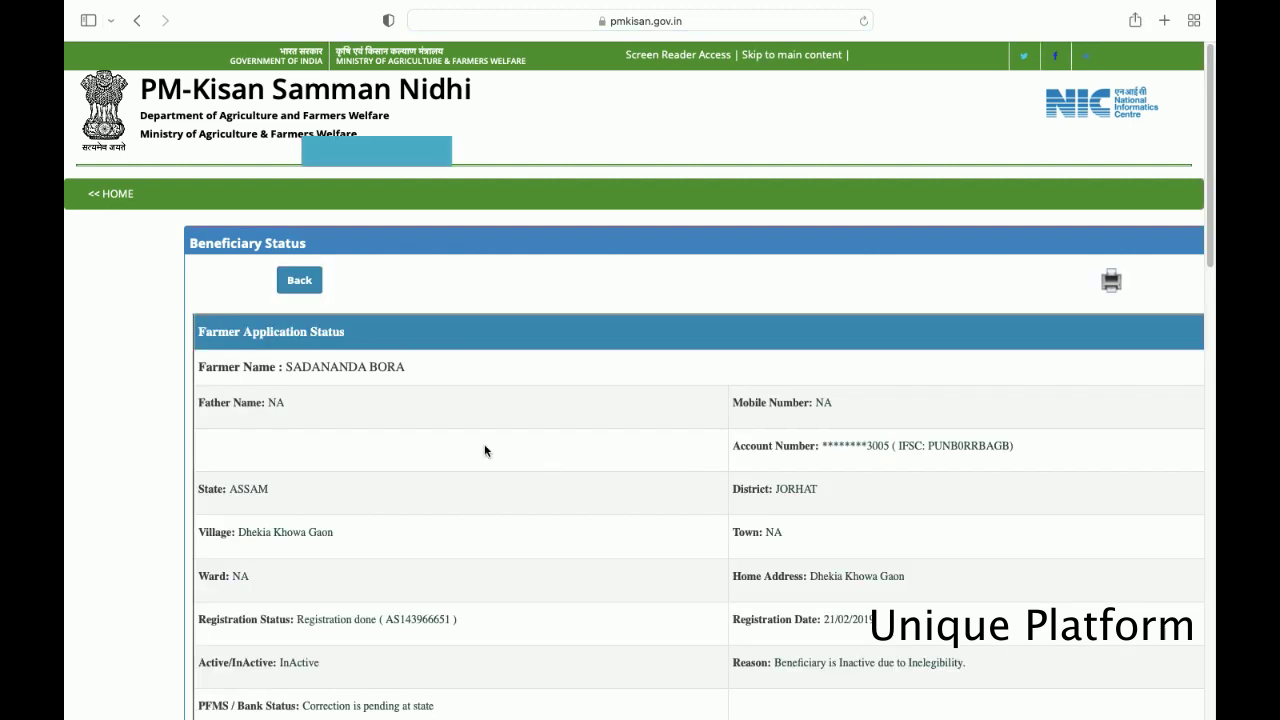
- Scroll through the installment tables showing installments 1–8 paid, February 2019 to May 2021
scroll(484, 451, "down", 4)
scroll(484, 451, "down", 1)
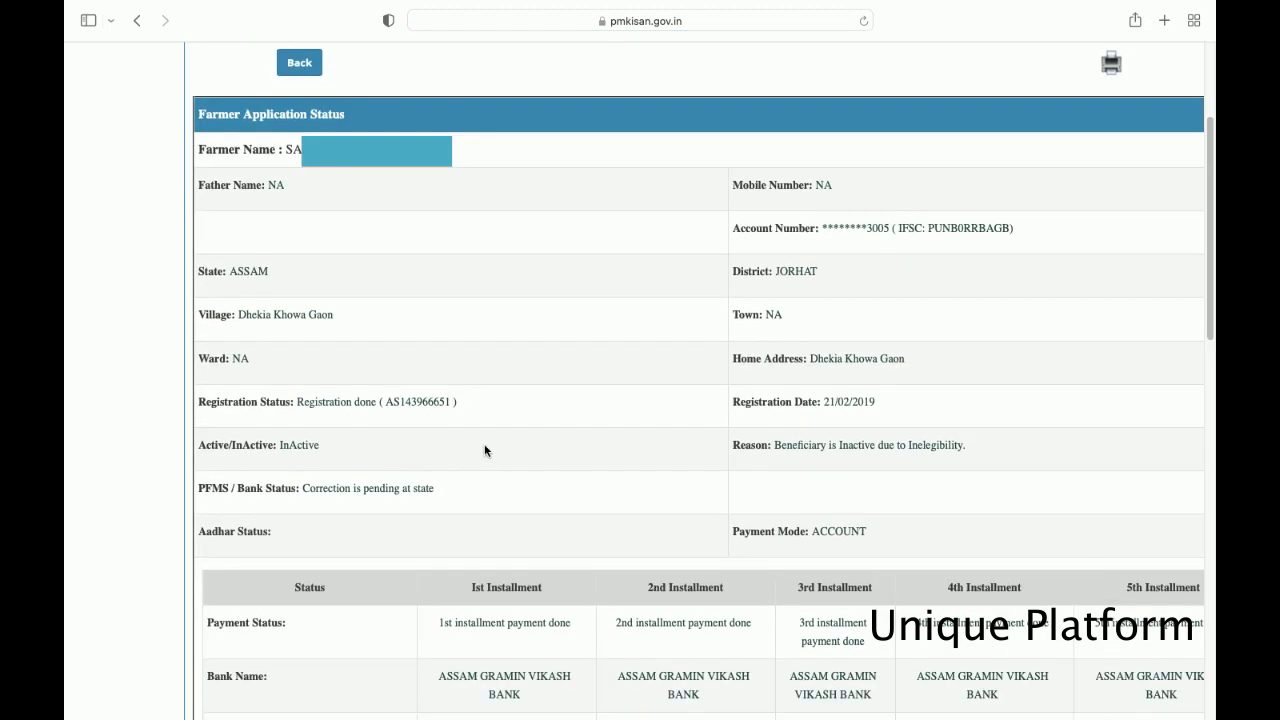
scroll(484, 451, "down", 1)
scroll(484, 451, "down", 20)
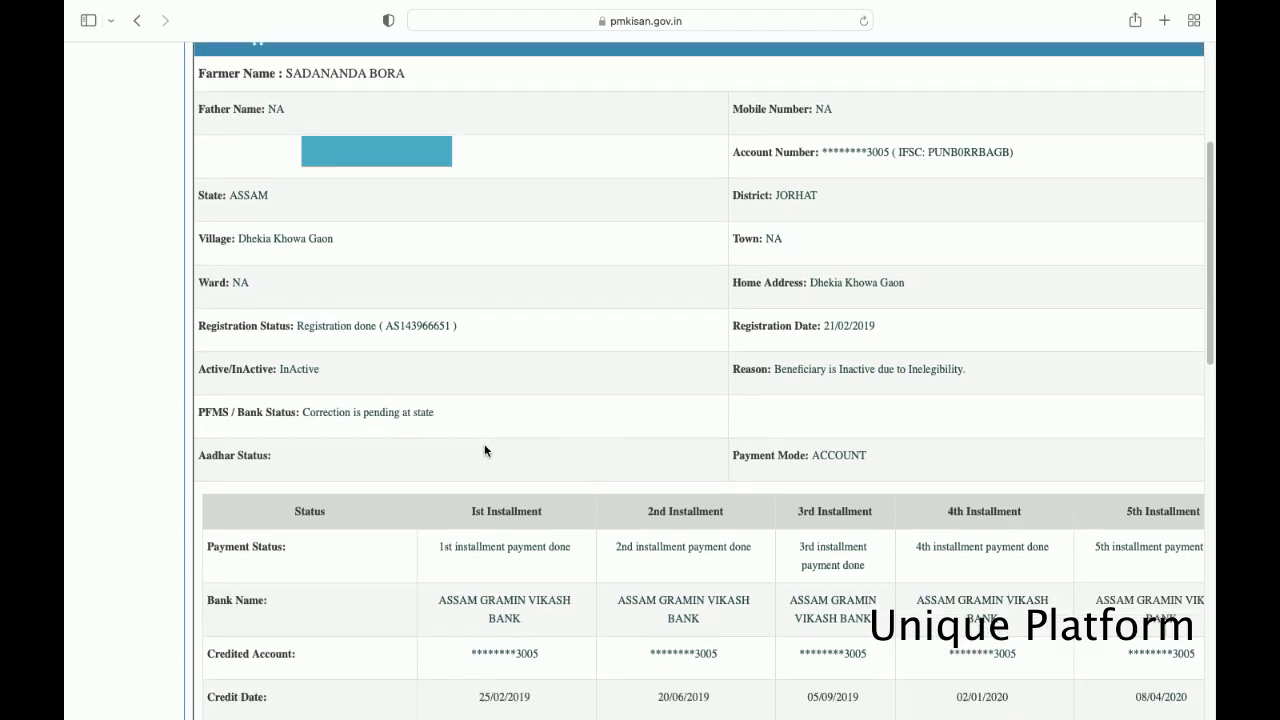
scroll(484, 450, "down", 5)
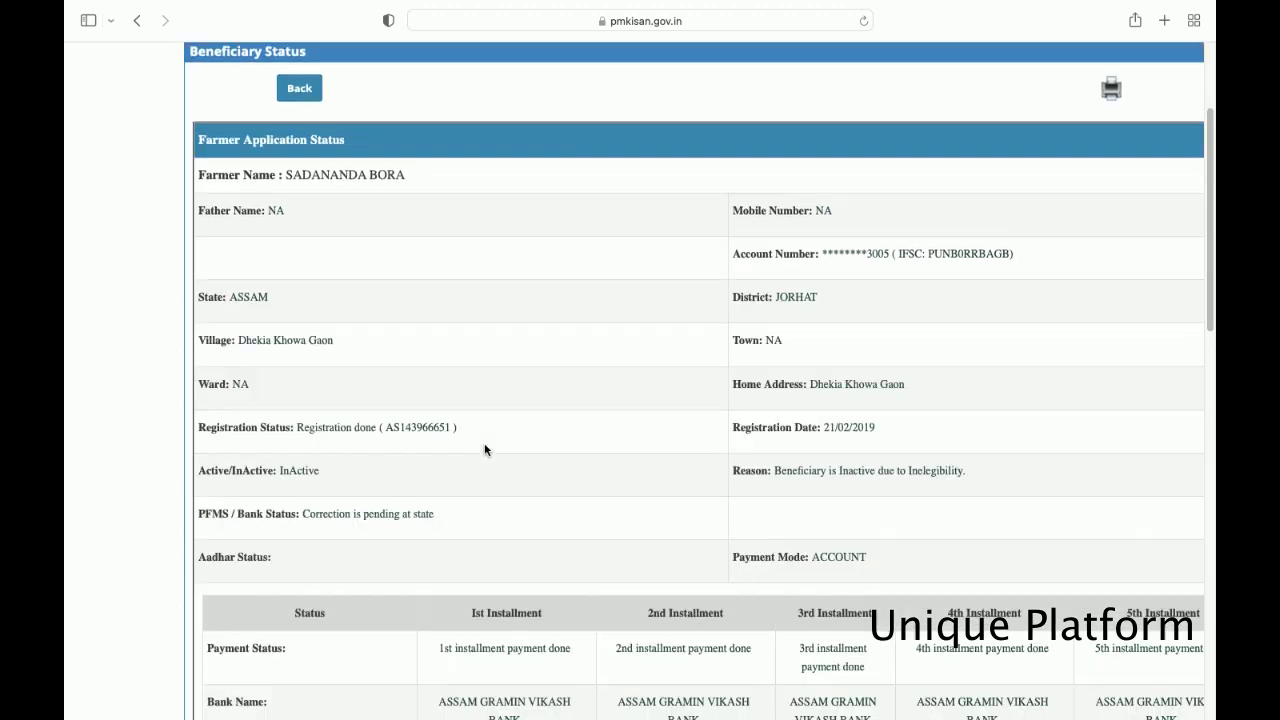
scroll(484, 450, "down", 1)
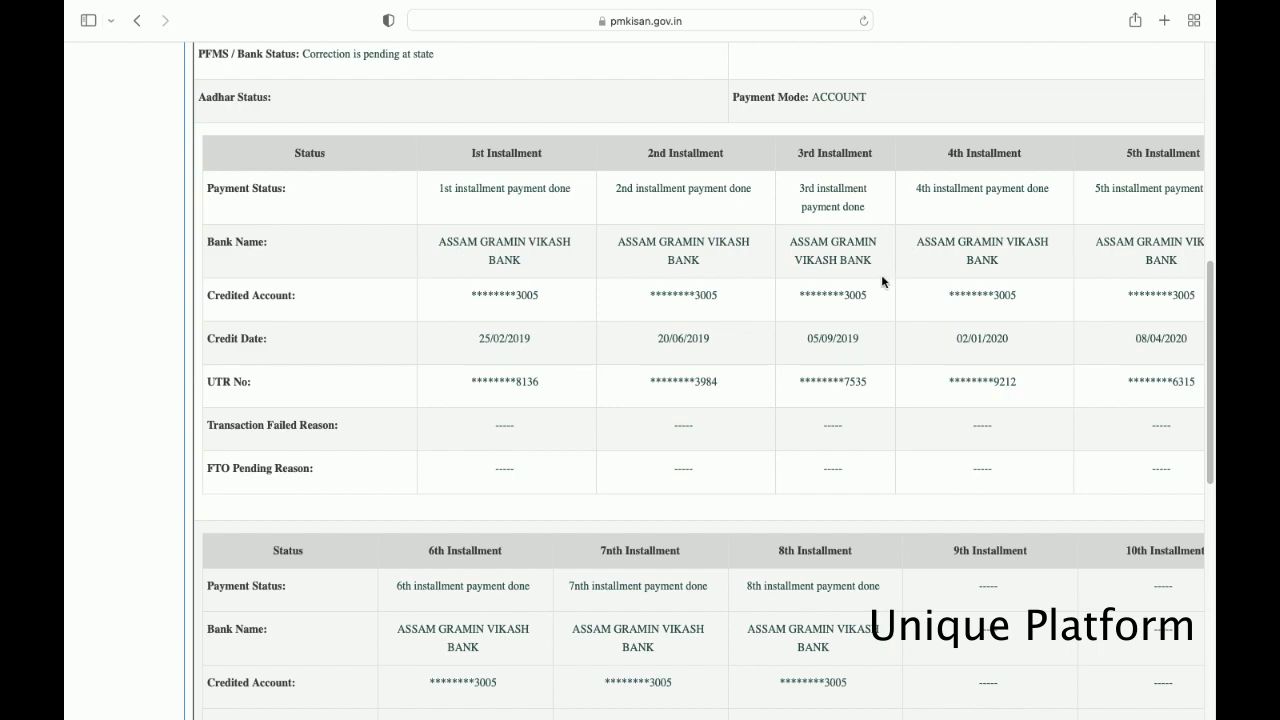
scroll(882, 281, "down", 3)
scroll(882, 281, "down", 5)
scroll(879, 281, "up", 14)
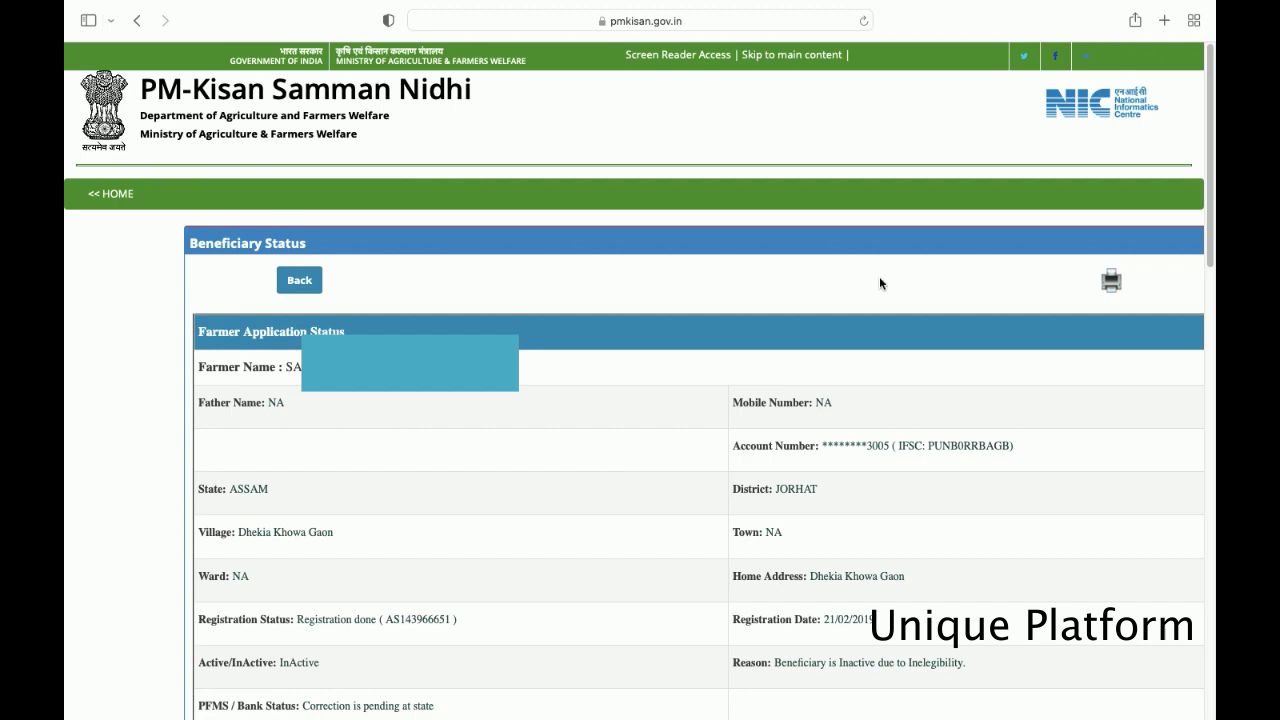
left_click(1110, 285)
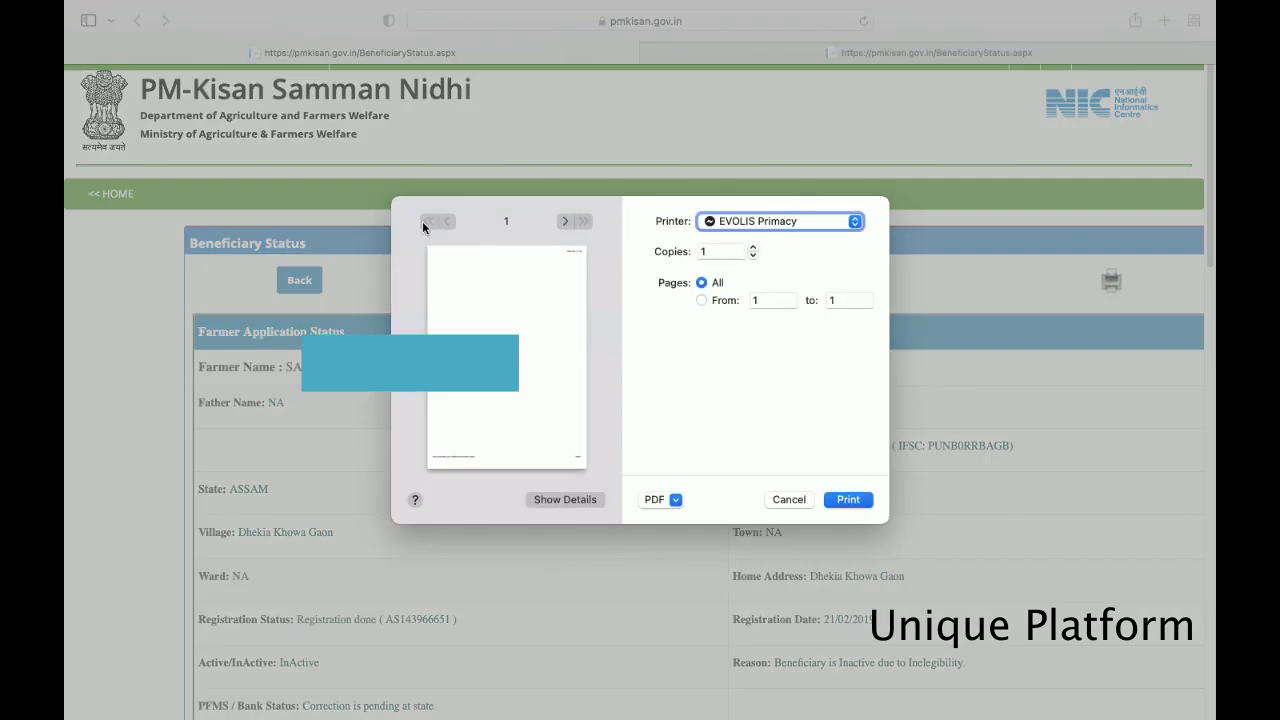
left_click(786, 499)
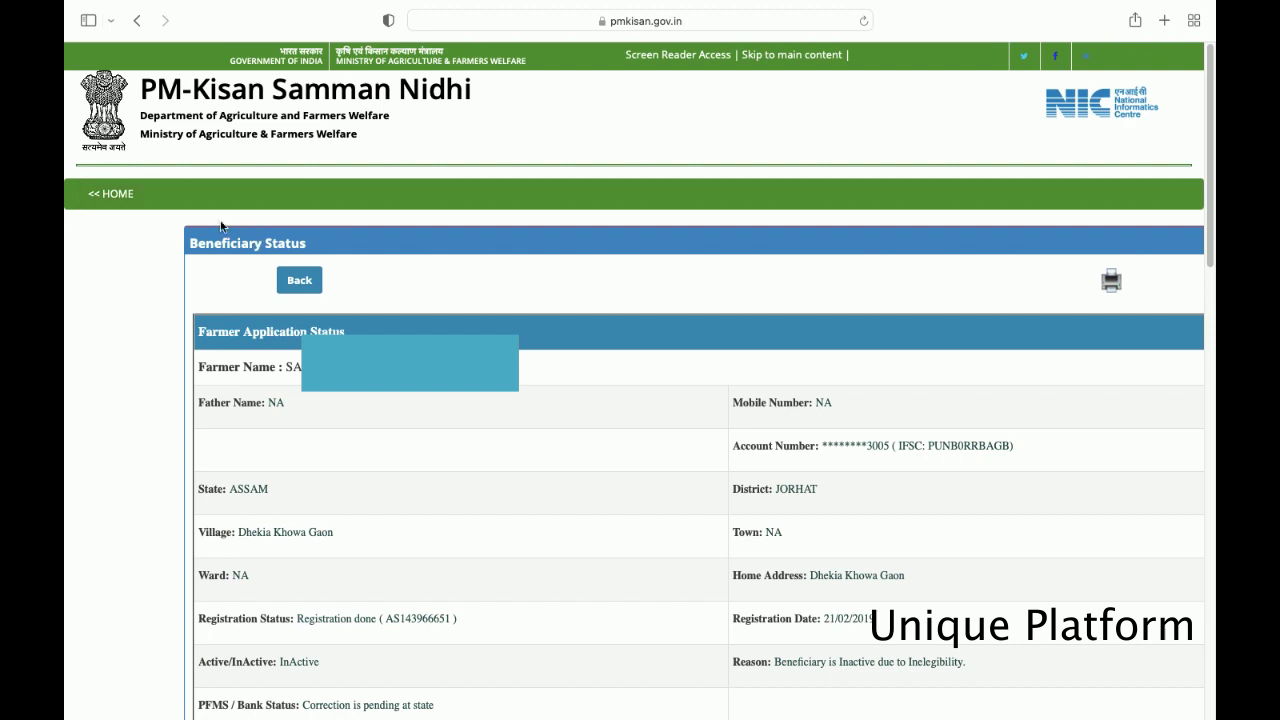
- Return to the PM-Kisan home page and open CSC Login from the top navigation
left_click(124, 205)
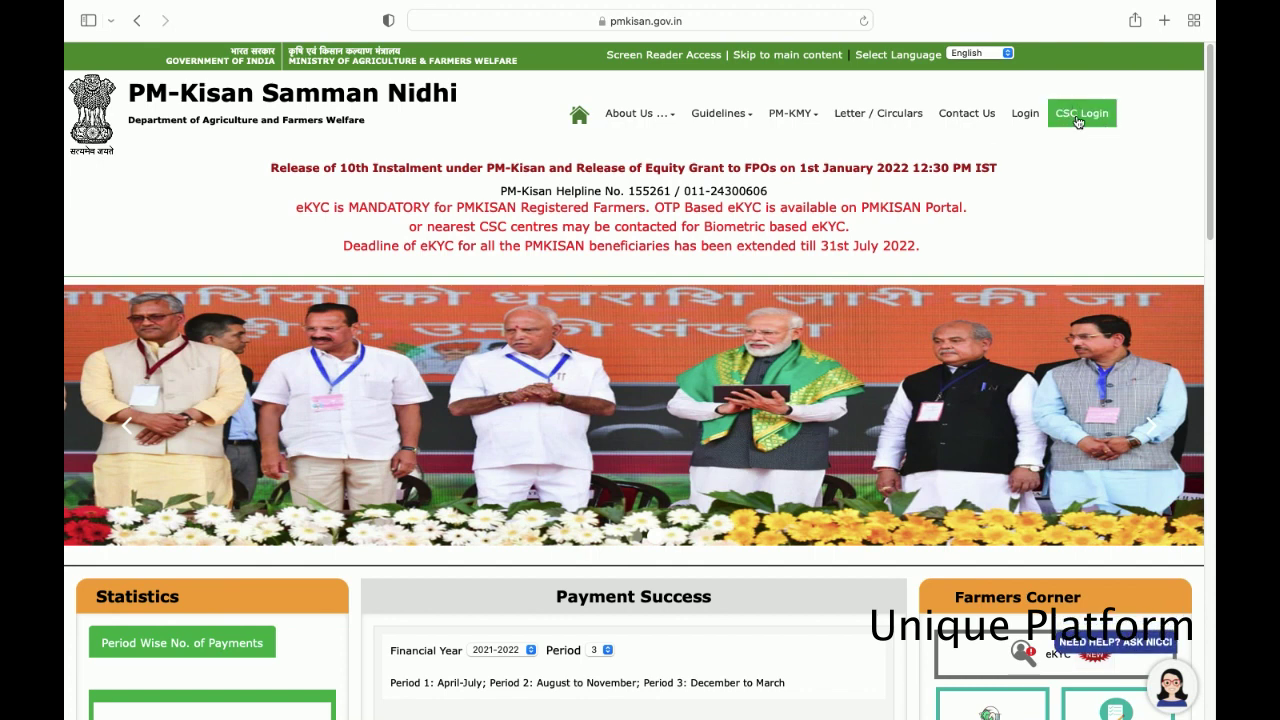
left_click(1078, 122)
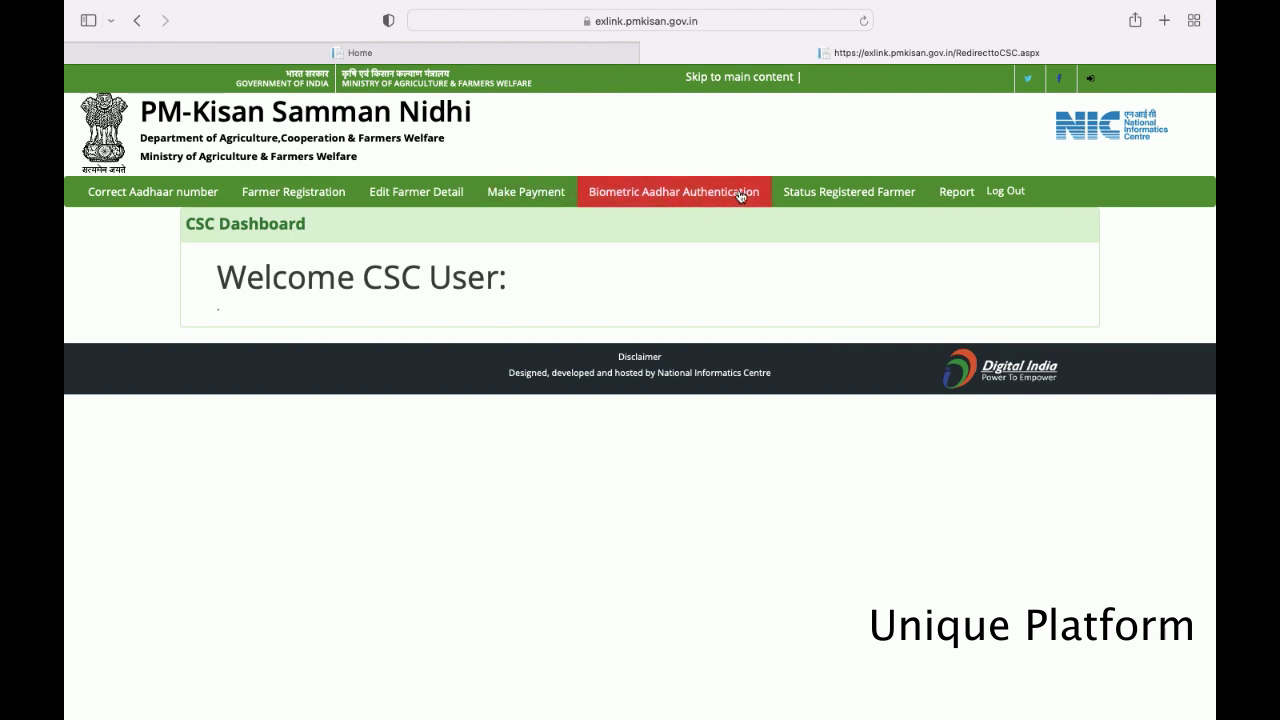
- Search Biometric Aadhaar Authentication with the Aadhaar number and image text iUx4sN
left_click(652, 196)
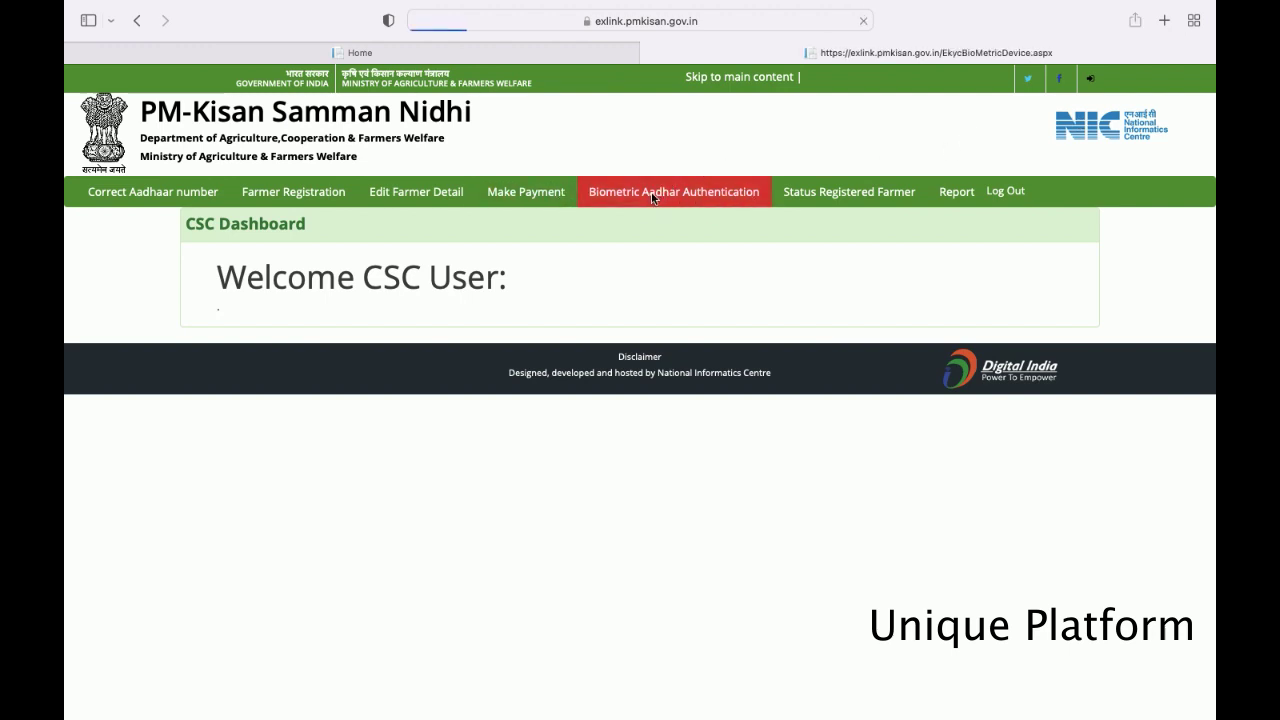
left_click(276, 385)
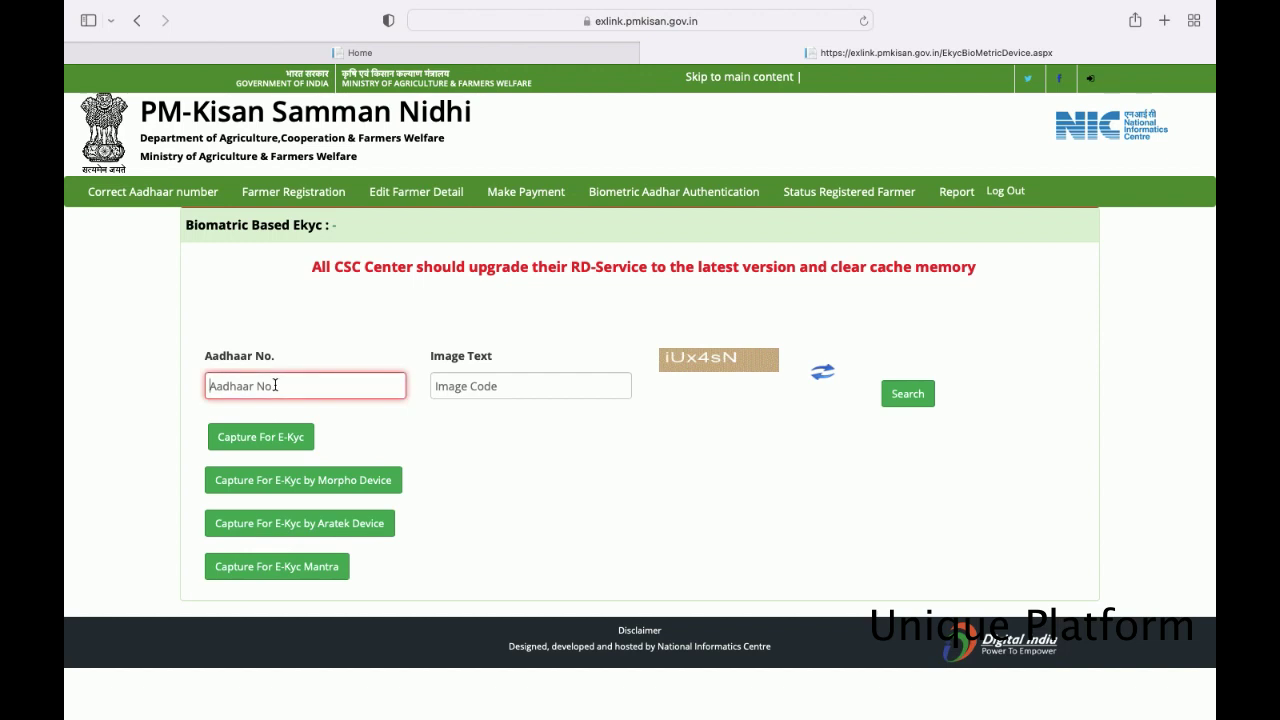
type("8")
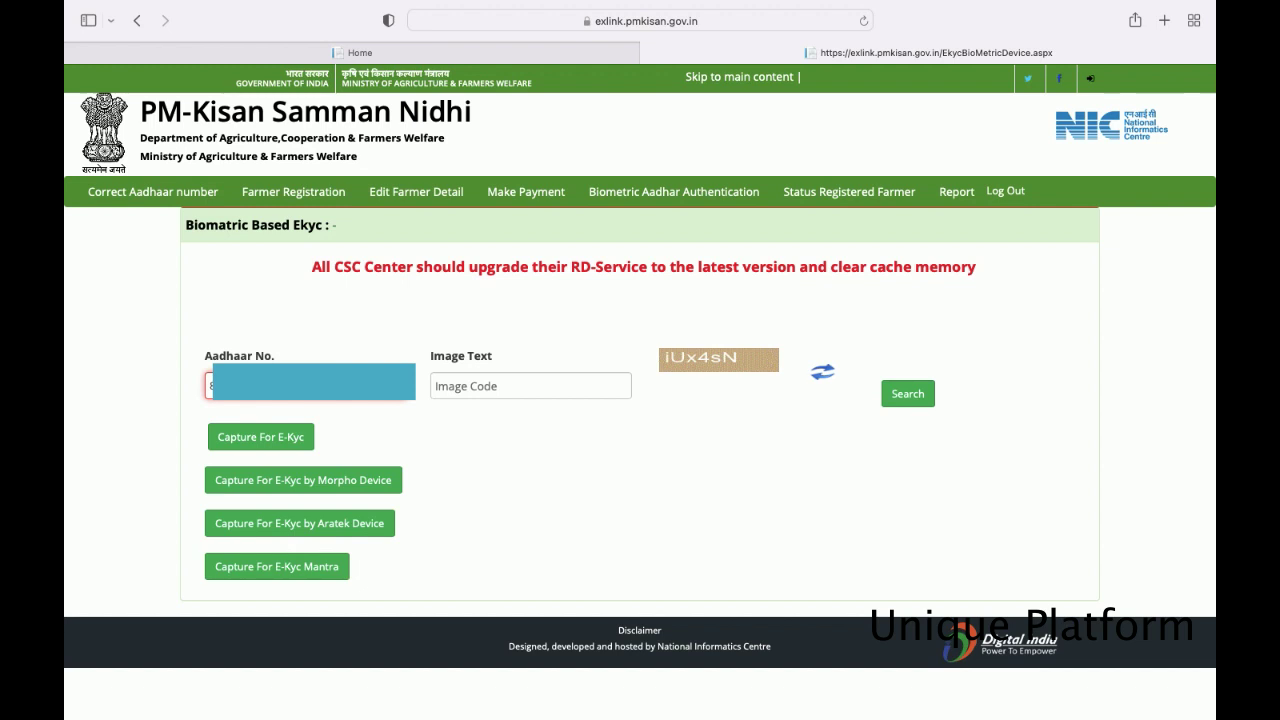
left_click(474, 388)
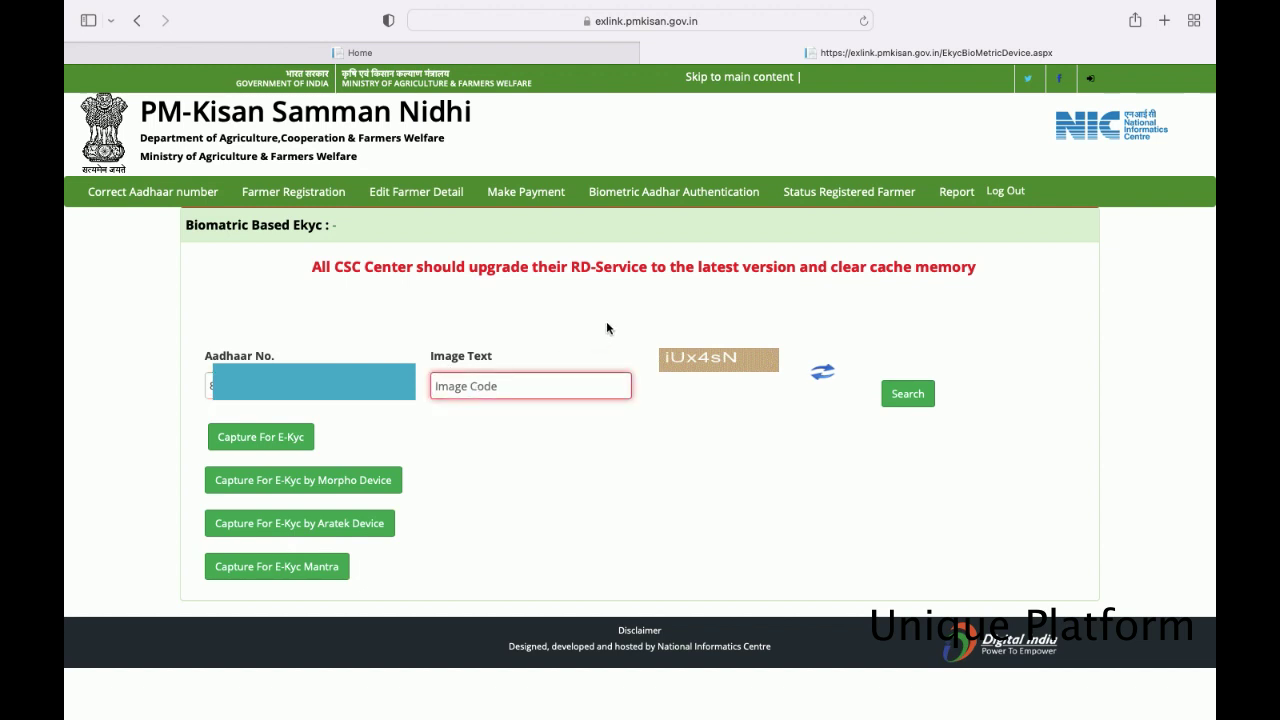
type("iUx4sN")
left_click(896, 401)
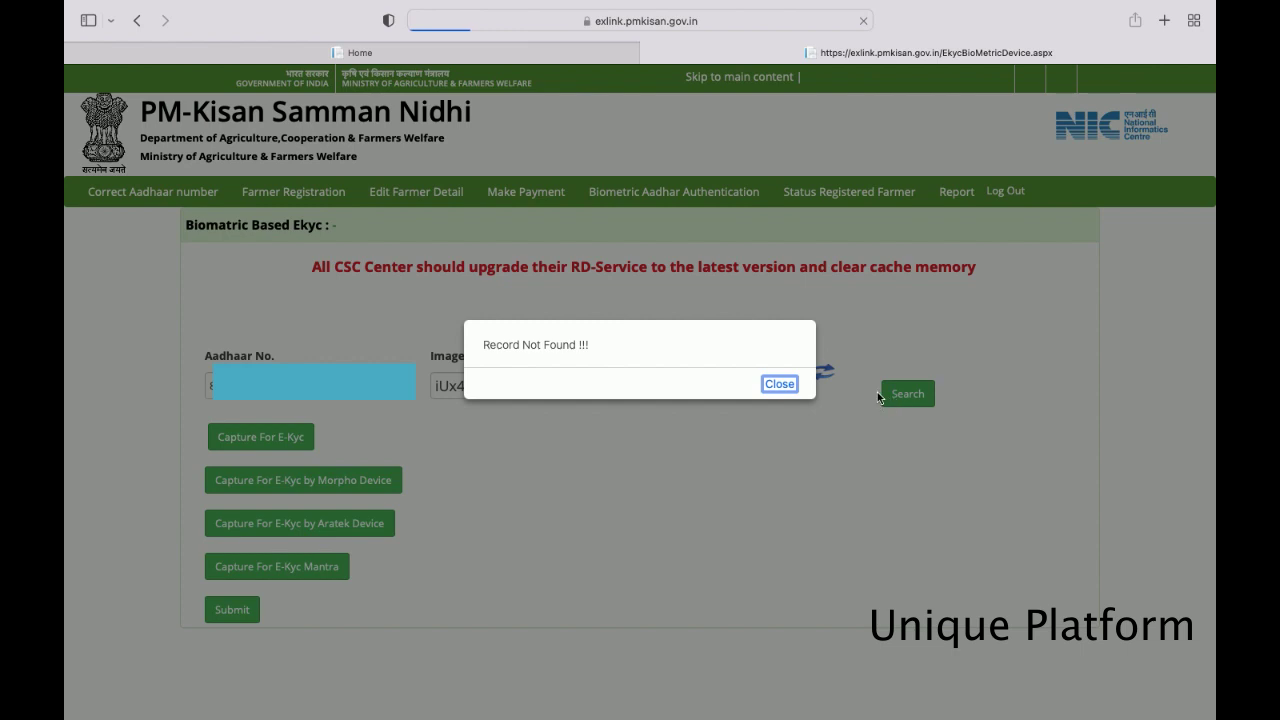